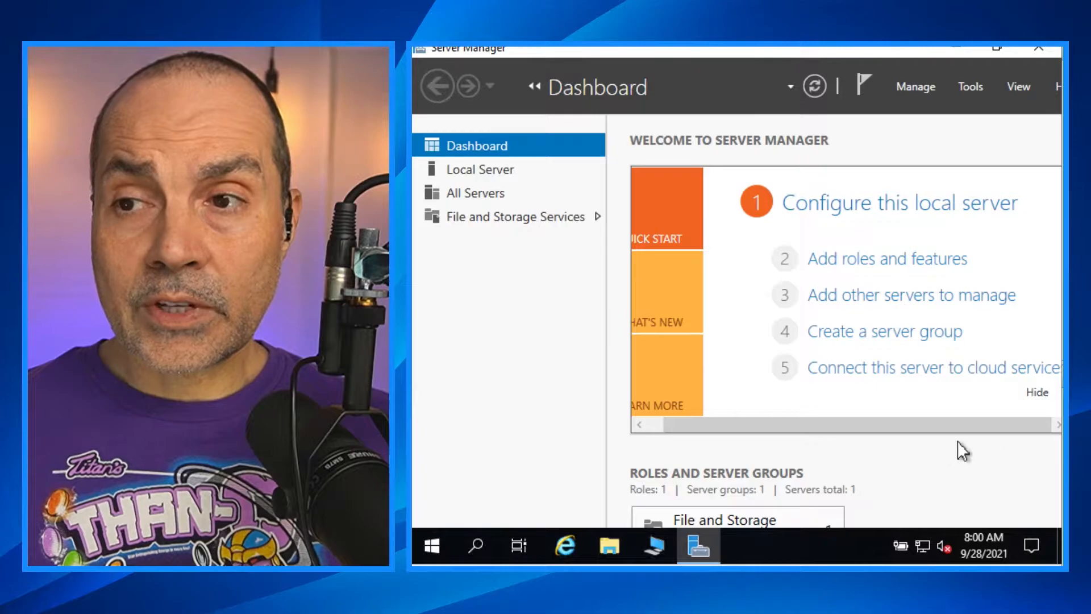
Start adding roles and features, choosing a role-based or feature-based installation on the server ADCSLab19-ORCA.
click(918, 262)
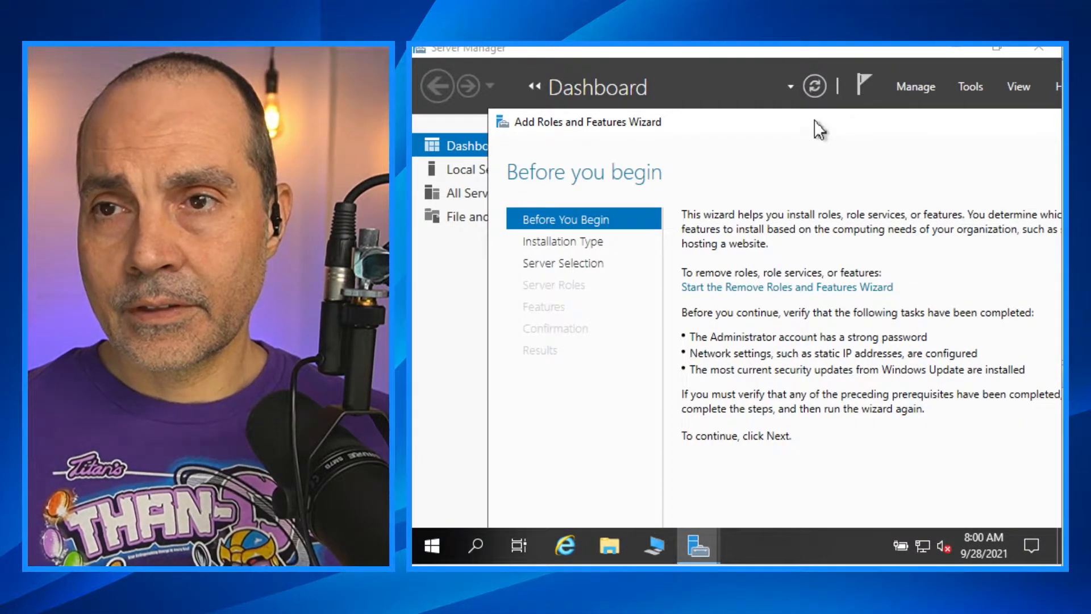
drag(786, 131, 713, 55)
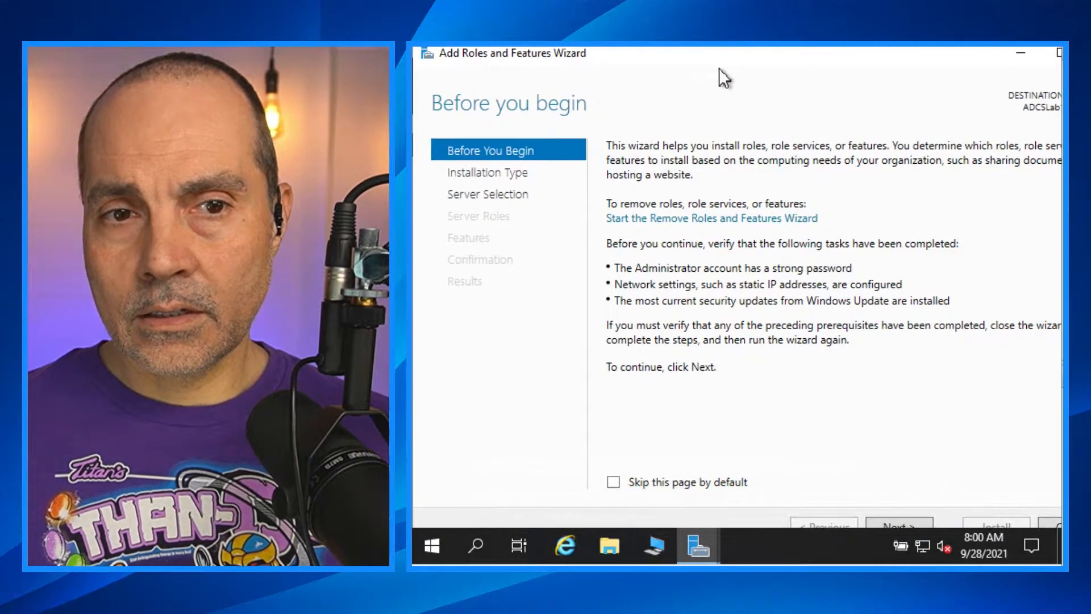
click(912, 527)
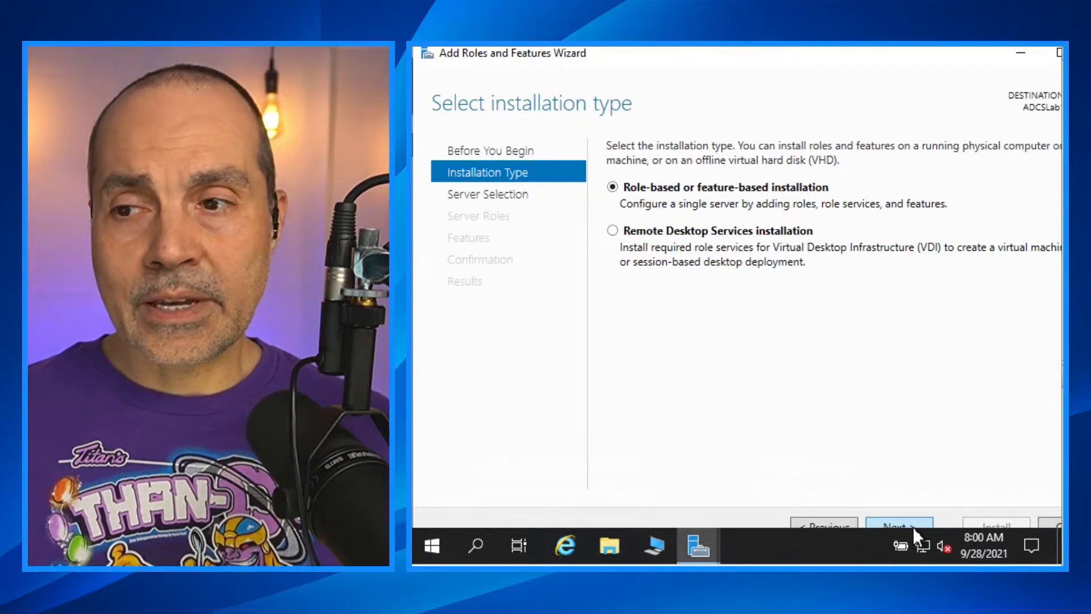
click(912, 526)
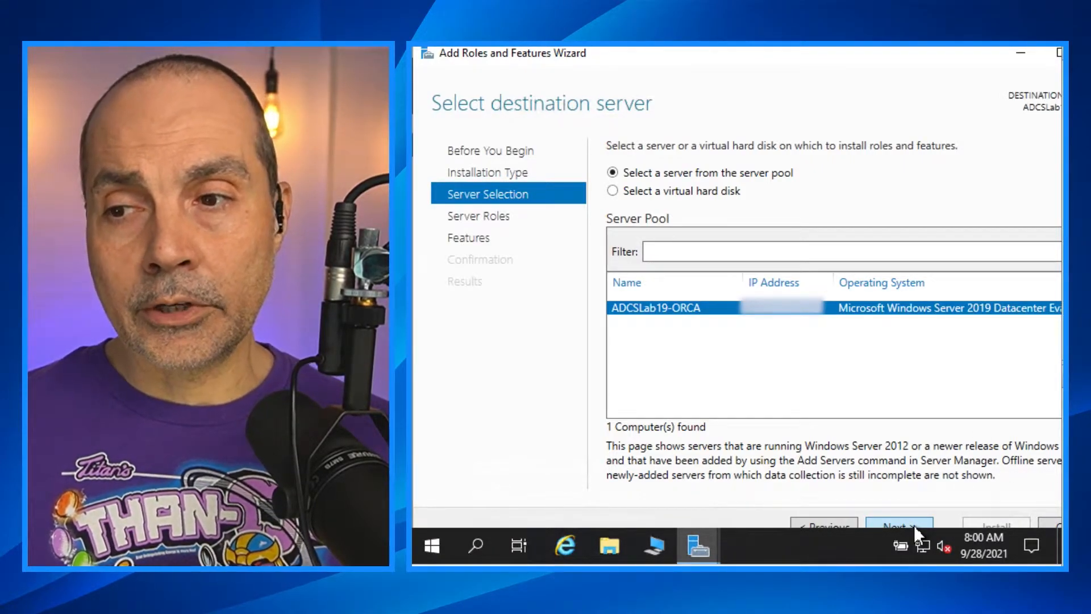
click(907, 525)
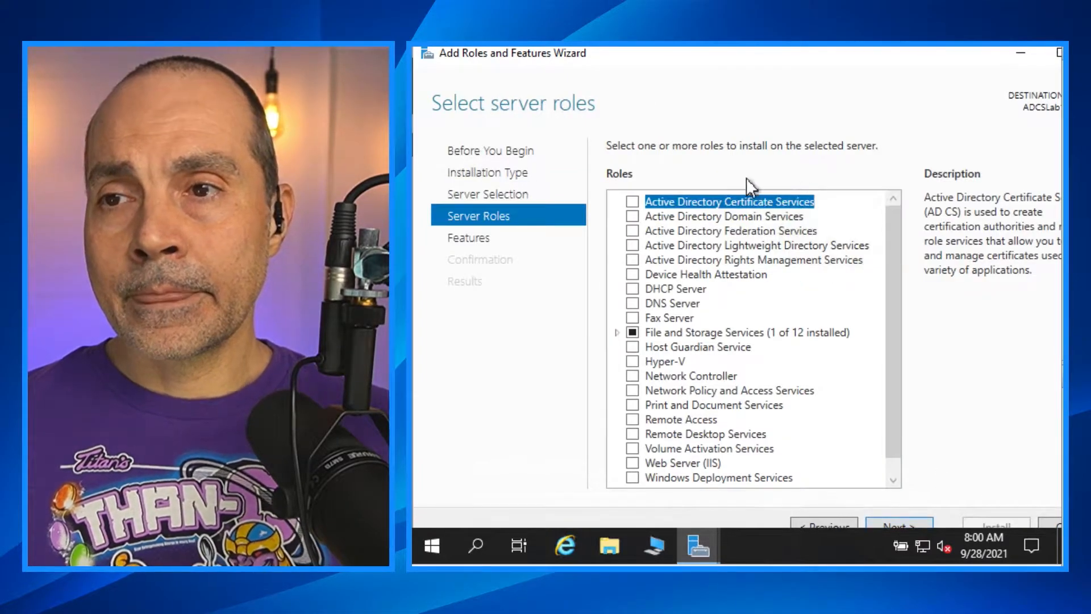
Select the Active Directory Certificate Services role with its required management tools, without choosing any extra features.
click(631, 202)
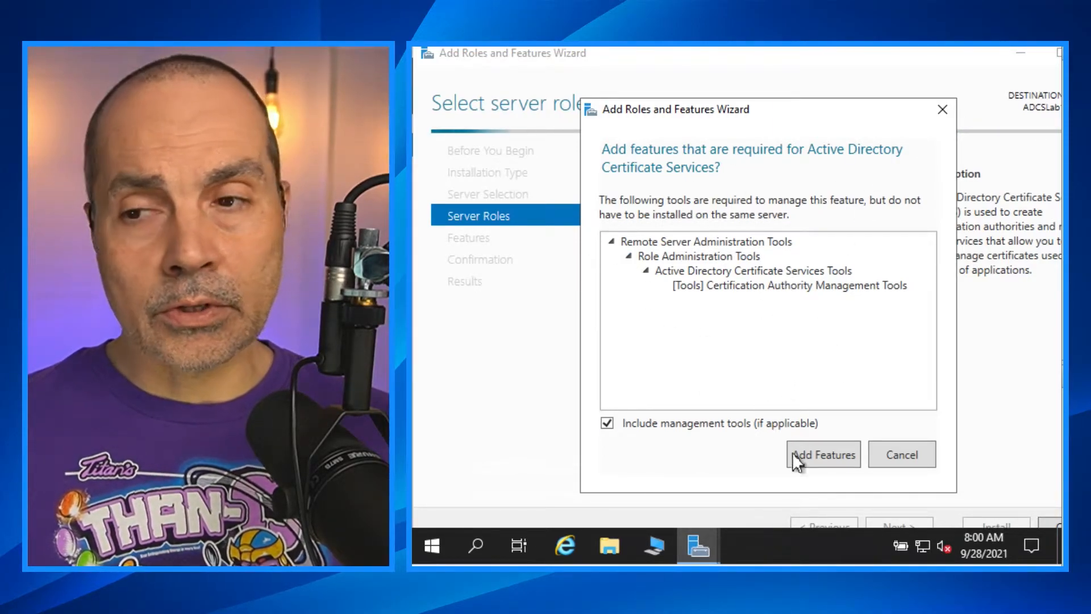
click(823, 454)
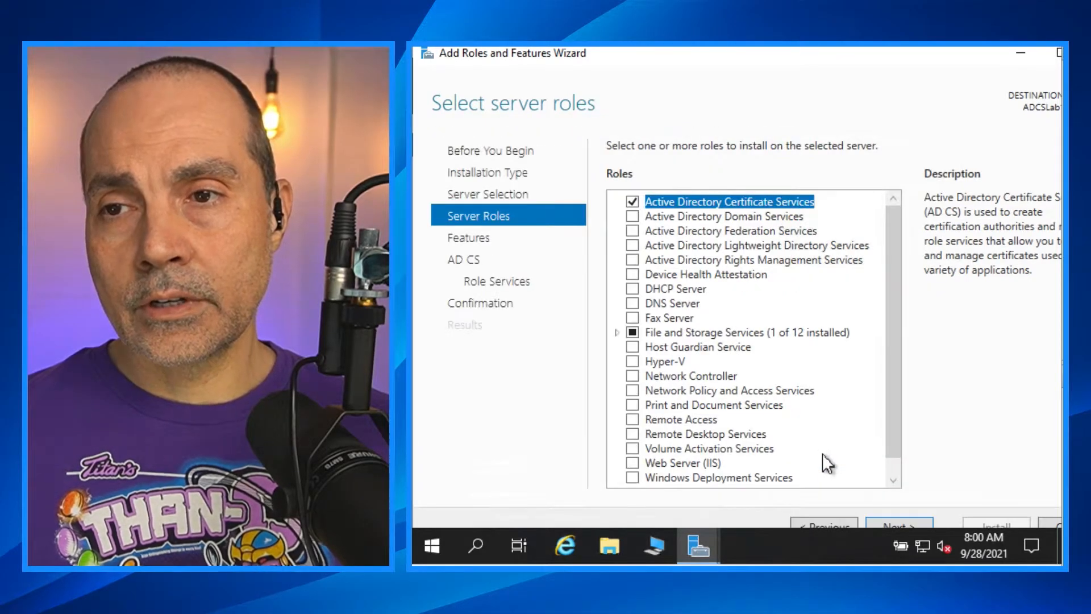
click(912, 522)
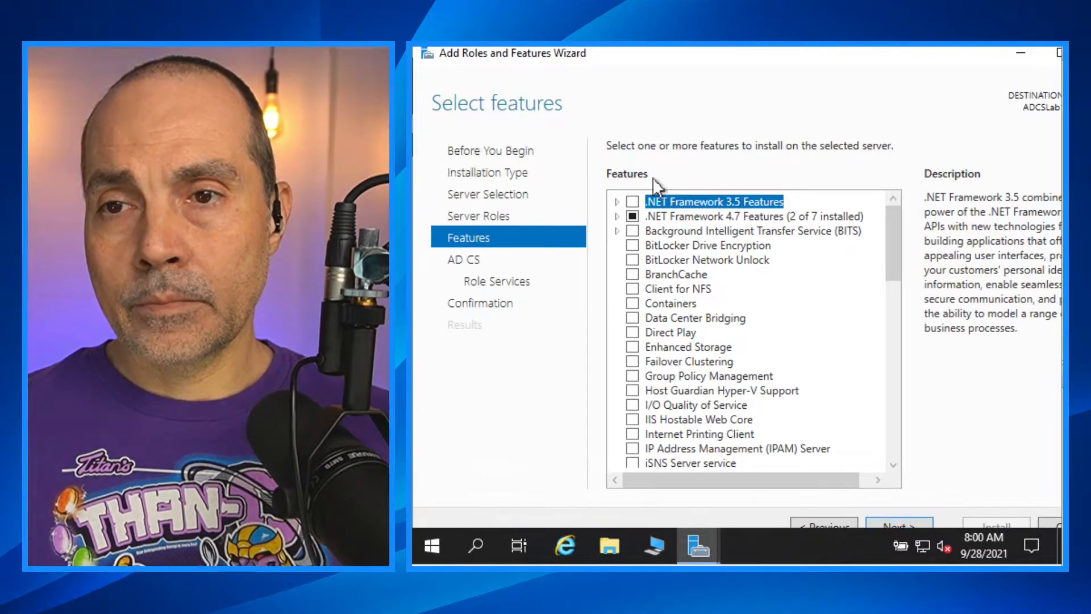
click(908, 527)
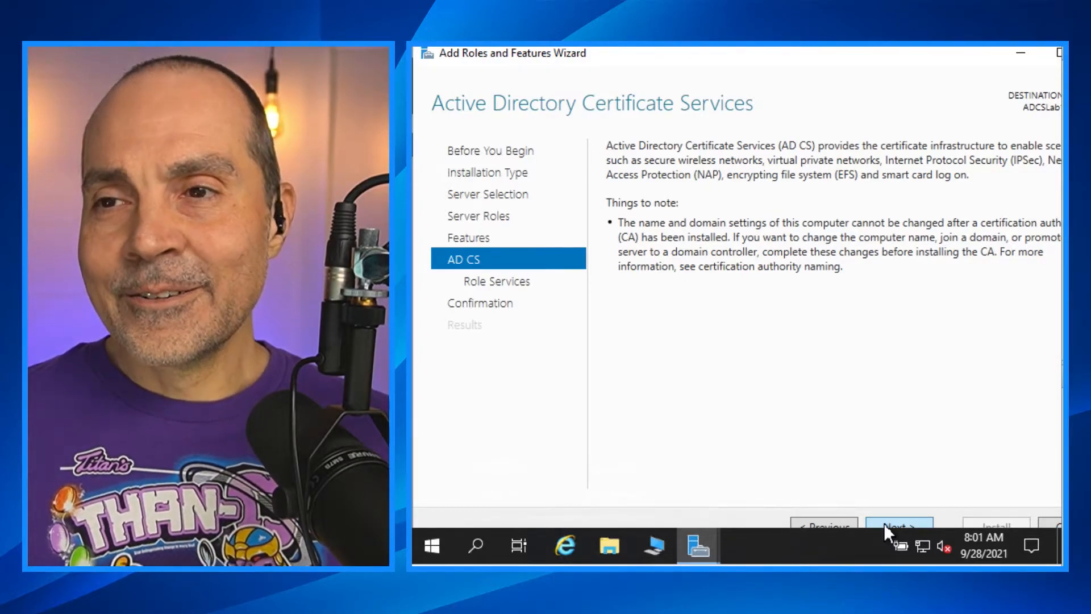
Install Active Directory Certificate Services with only the Certification Authority role service and close the wizard.
click(884, 523)
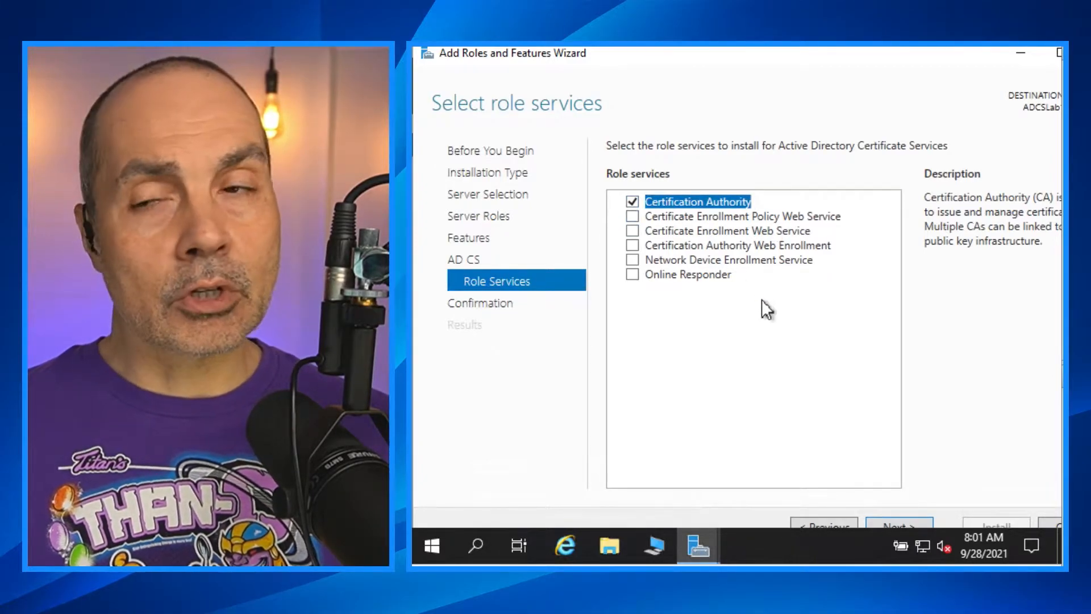
click(905, 520)
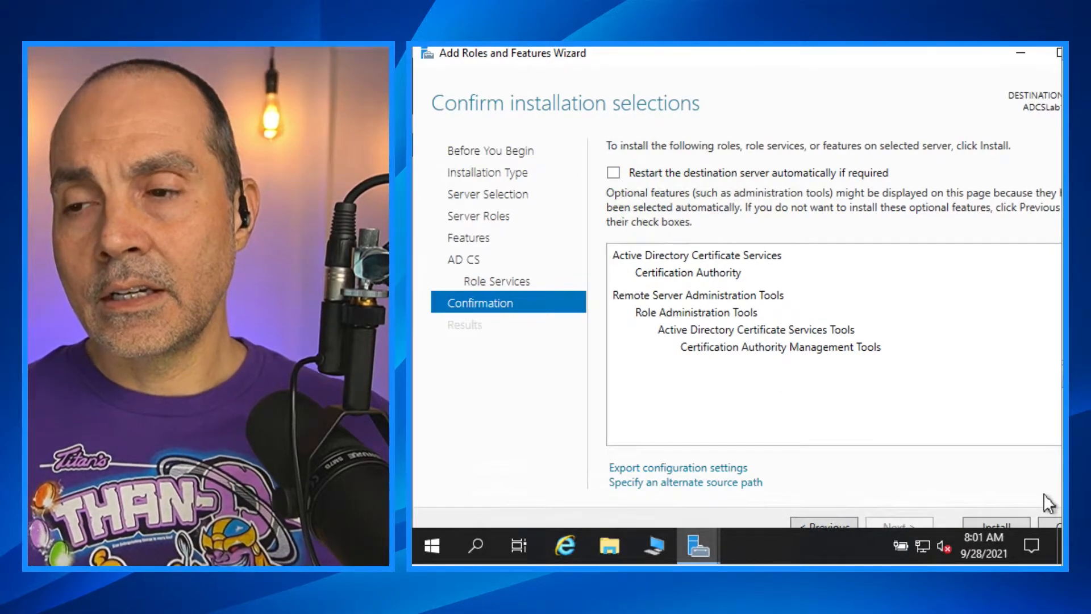
click(1017, 524)
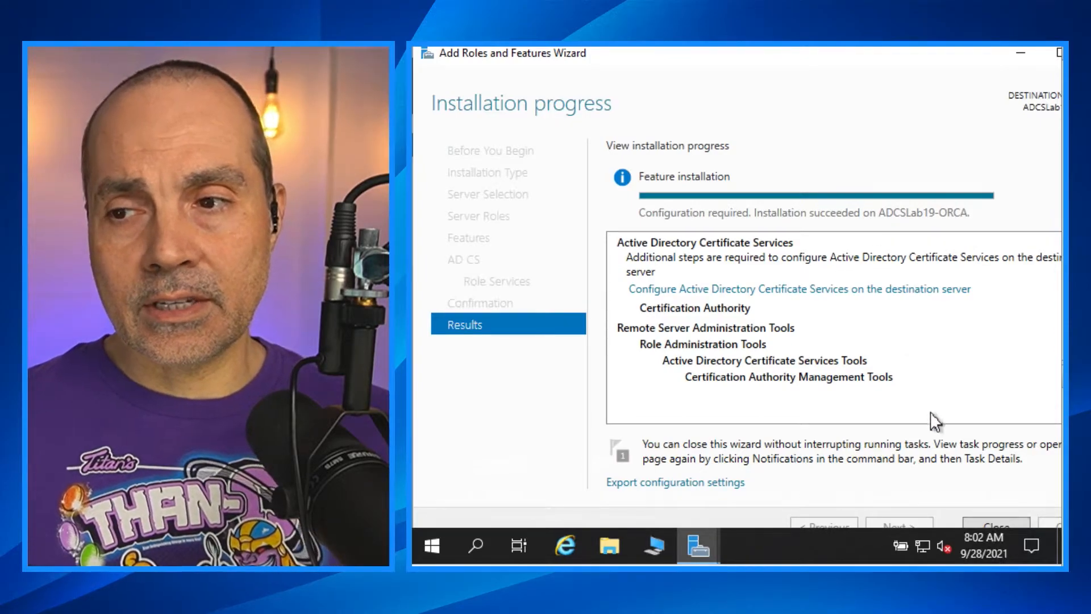
click(994, 523)
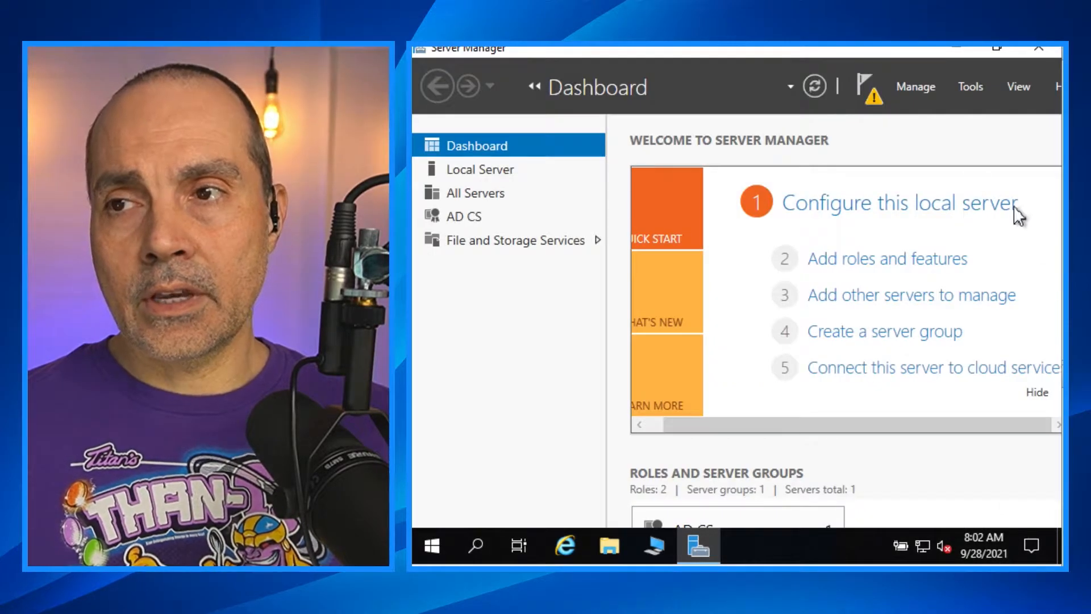
Start the post-deployment AD CS configuration with the Administrator credentials and choose the Certification Authority role service.
click(872, 94)
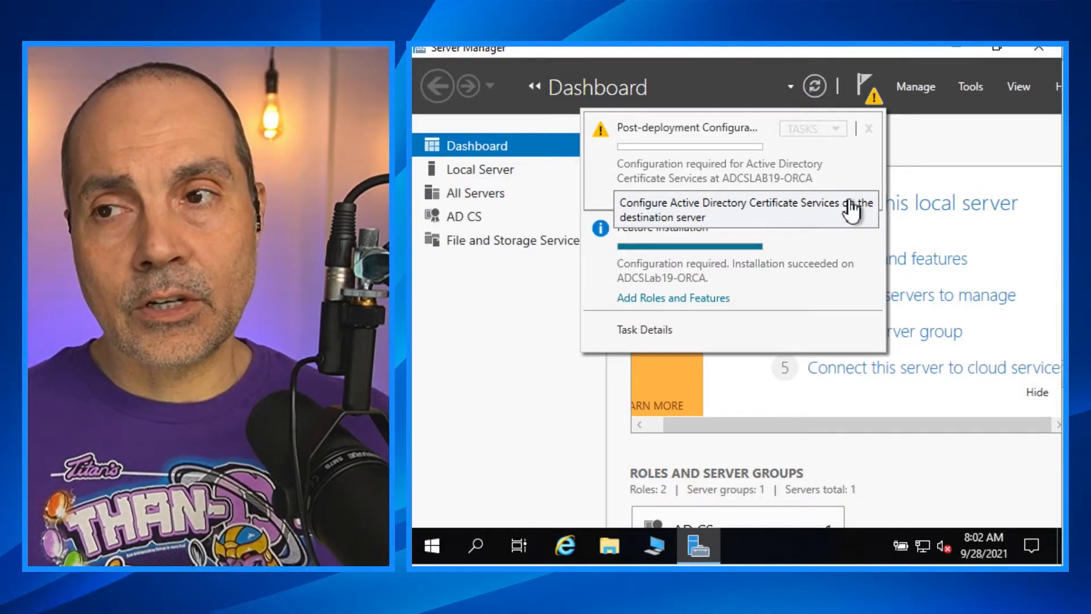
click(851, 210)
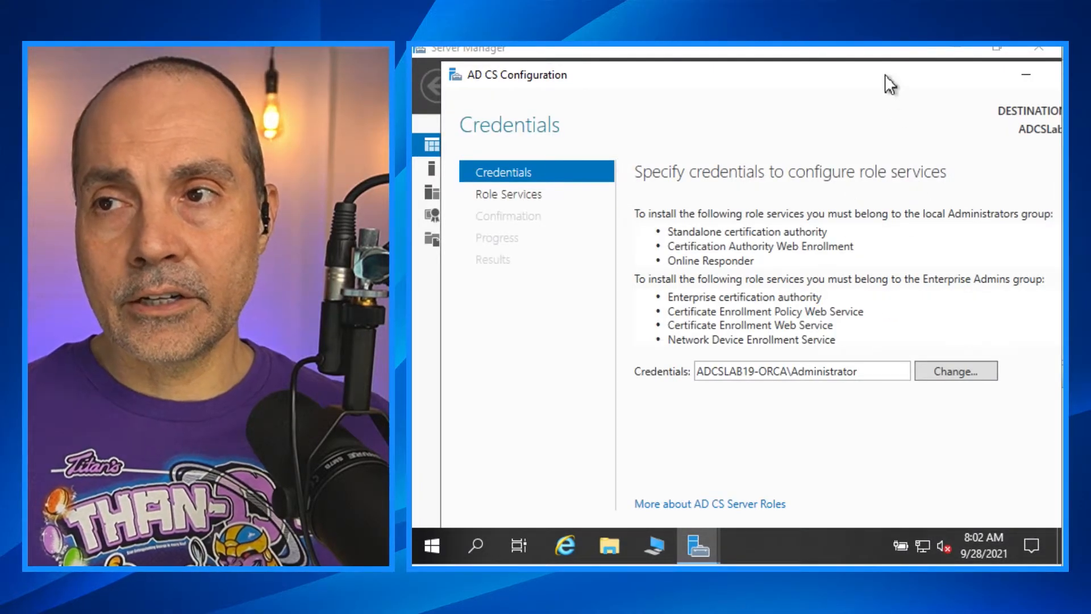
drag(885, 74, 854, 44)
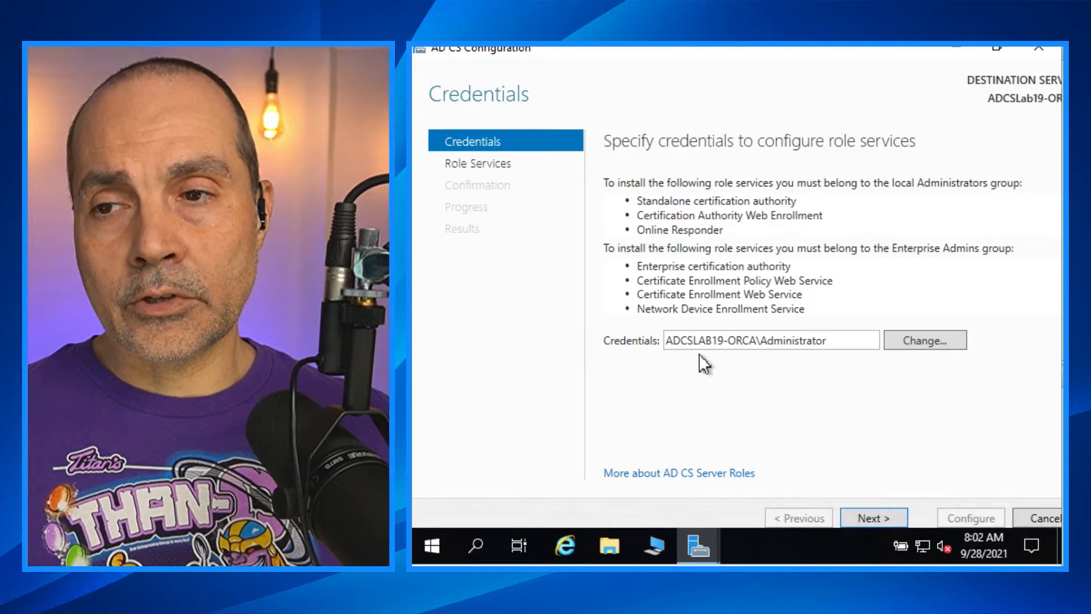
click(858, 517)
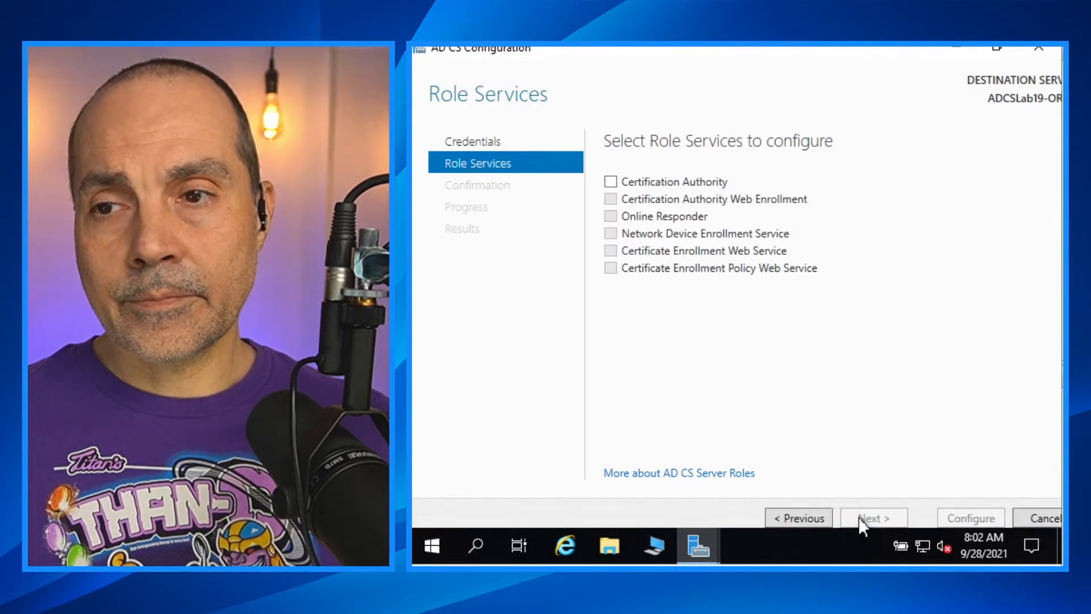
click(612, 182)
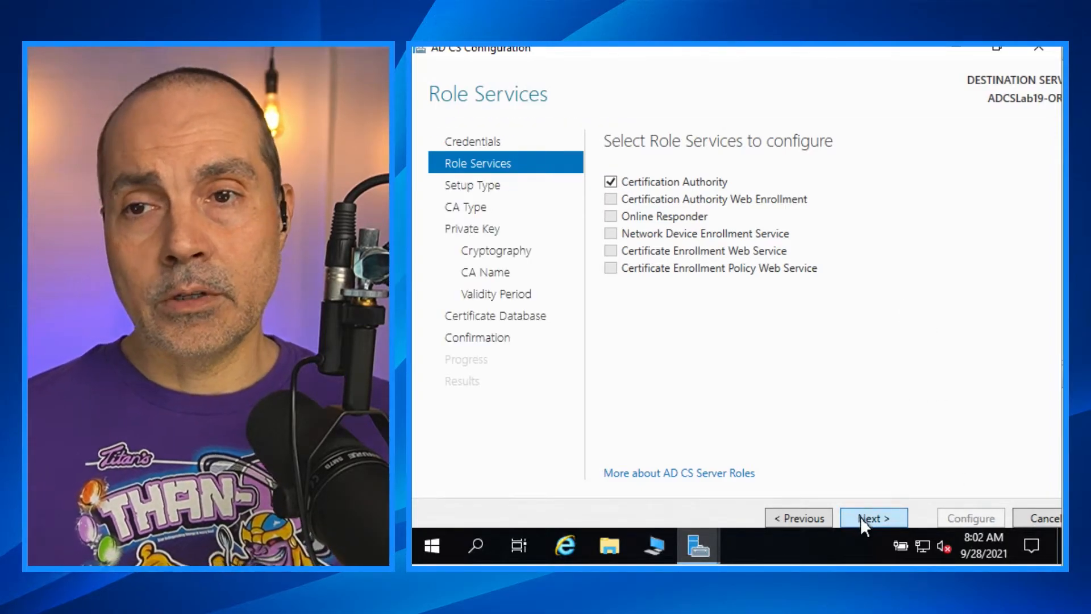
click(868, 512)
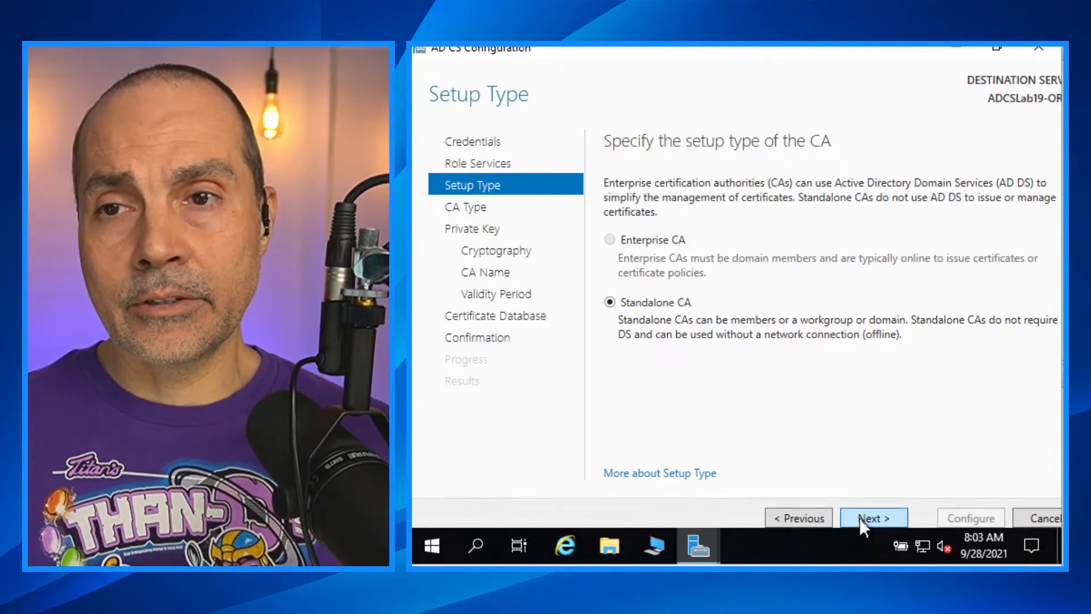
Set the CA up as a Standalone Root CA with a new private key.
click(859, 517)
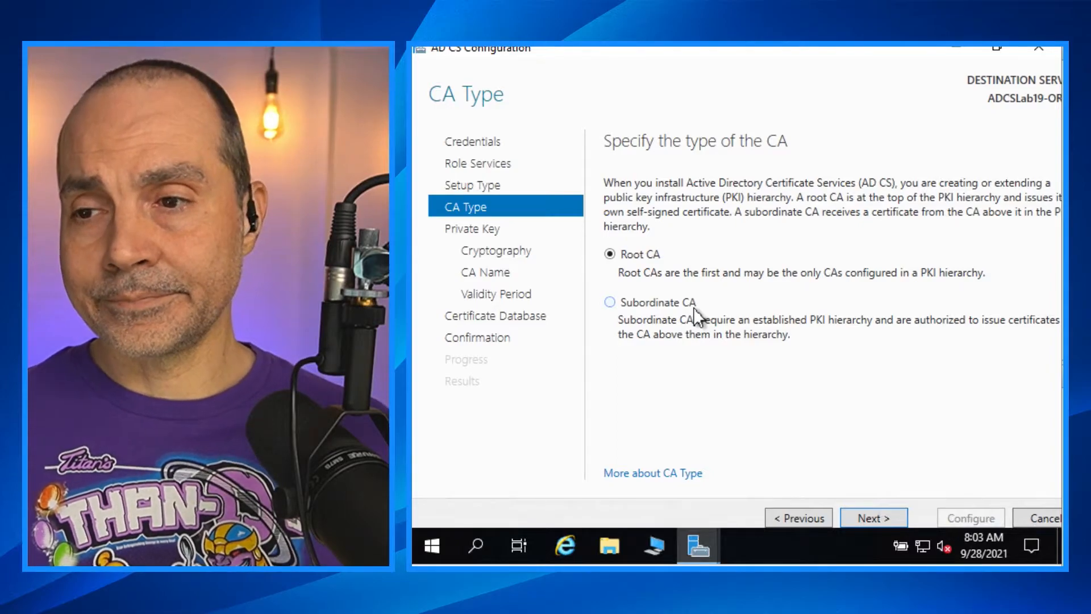
click(885, 516)
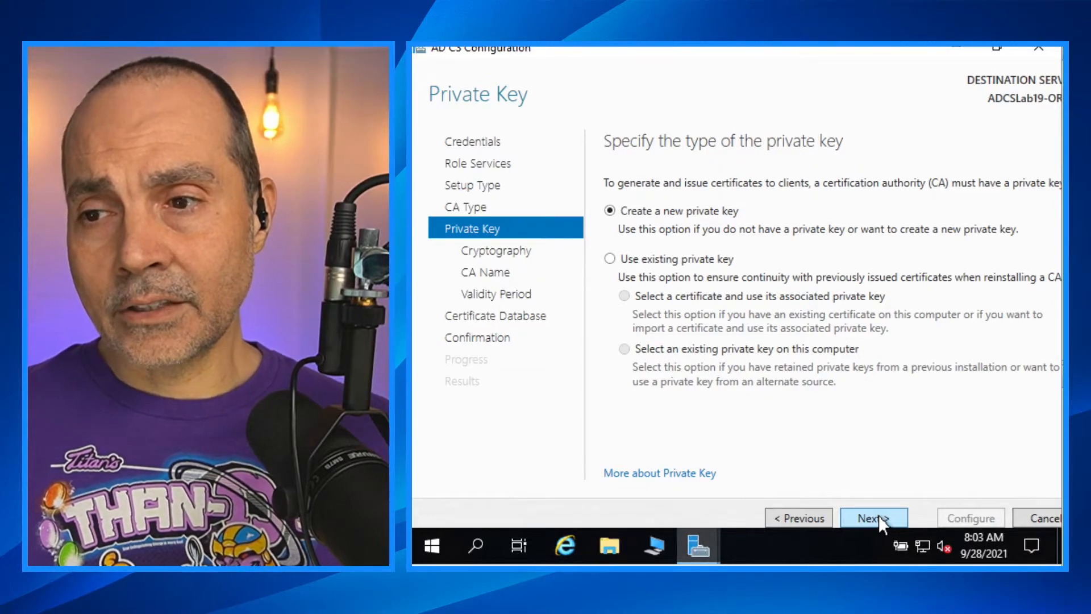
click(879, 518)
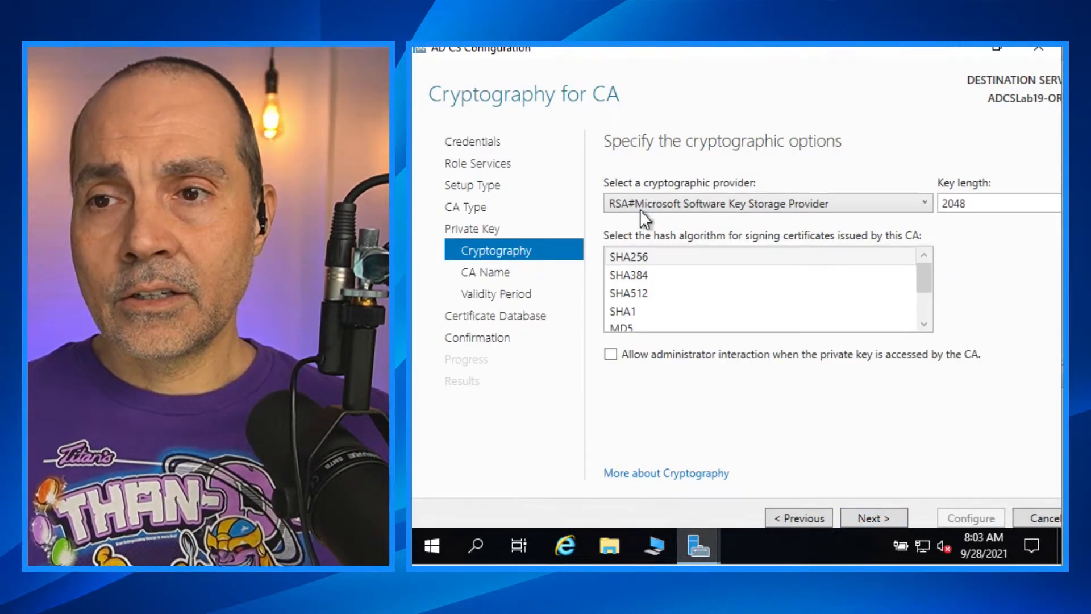
Set the CA's cryptographic options to the SHA384 hash algorithm and a key length of 4096.
click(632, 275)
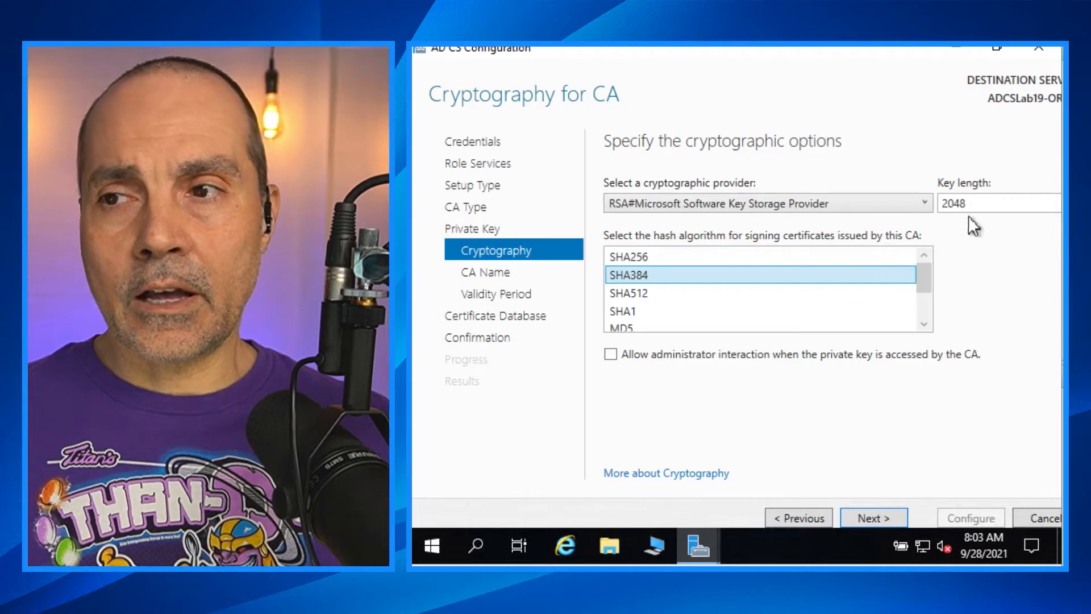
click(987, 210)
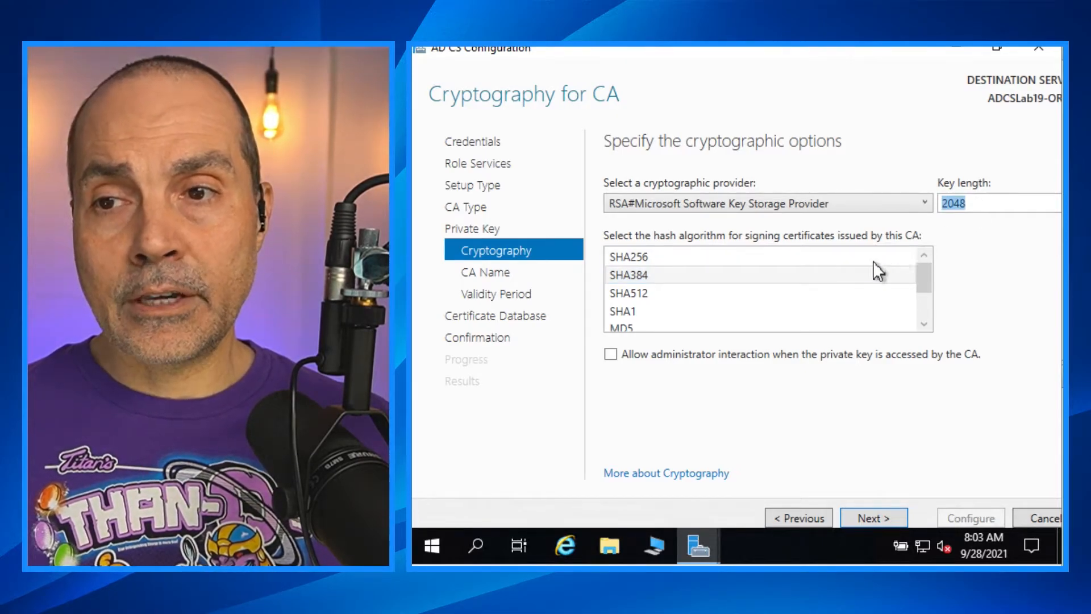
text(4096)
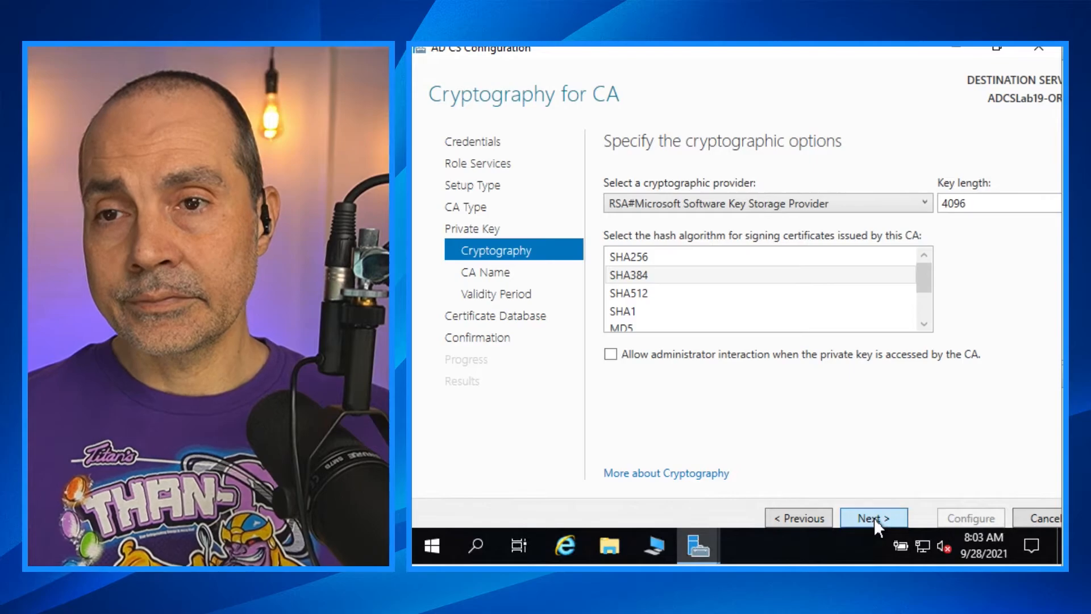
click(874, 517)
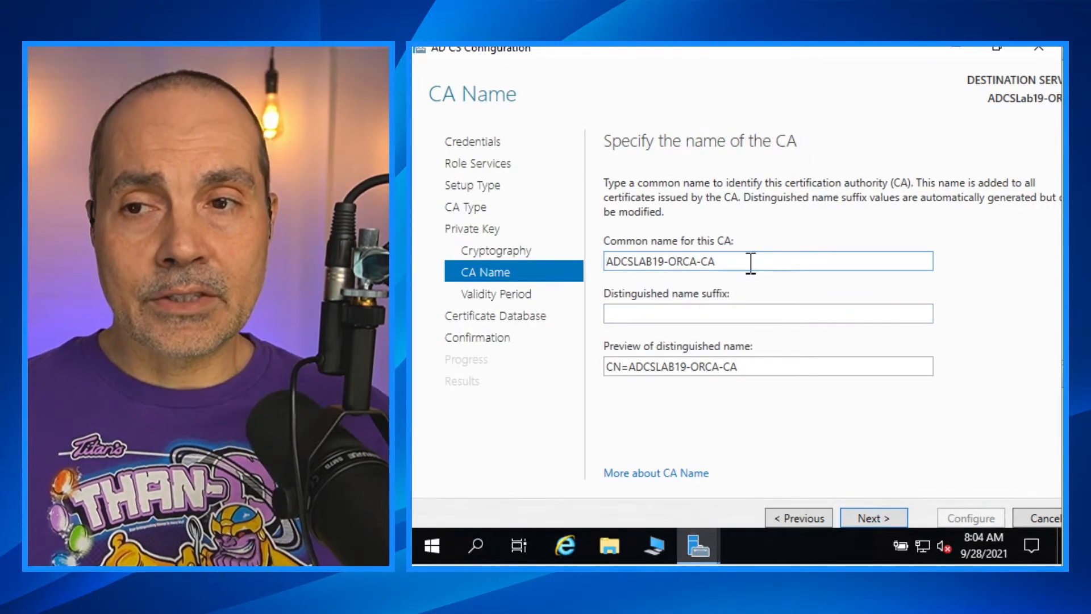
Shorten the CA's common name to ADCSLAB19-ORCA and accept the validity period of 5 years.
click(669, 262)
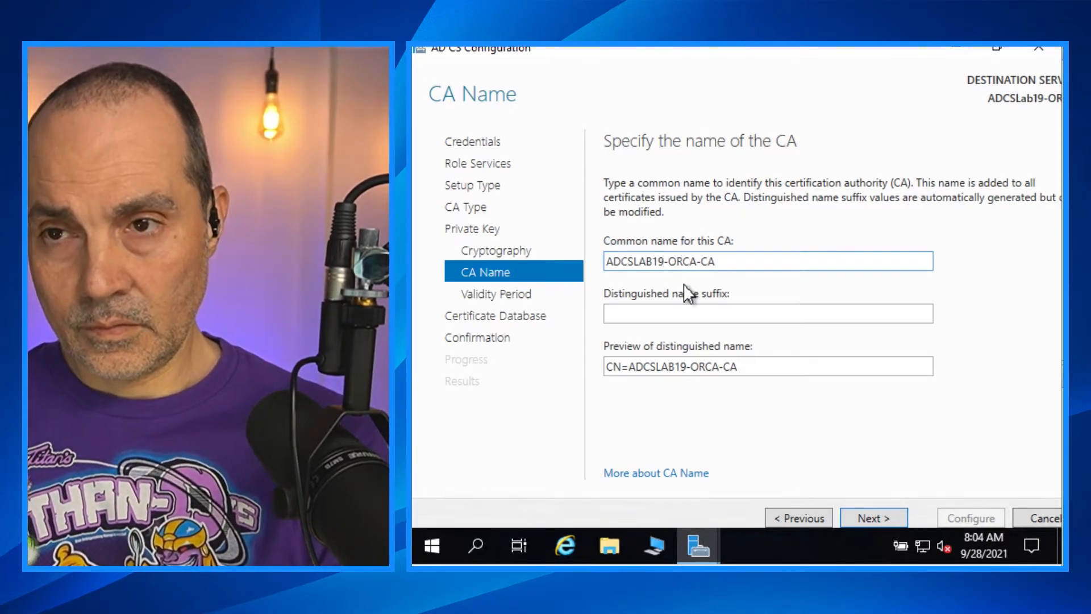
key(Delete)
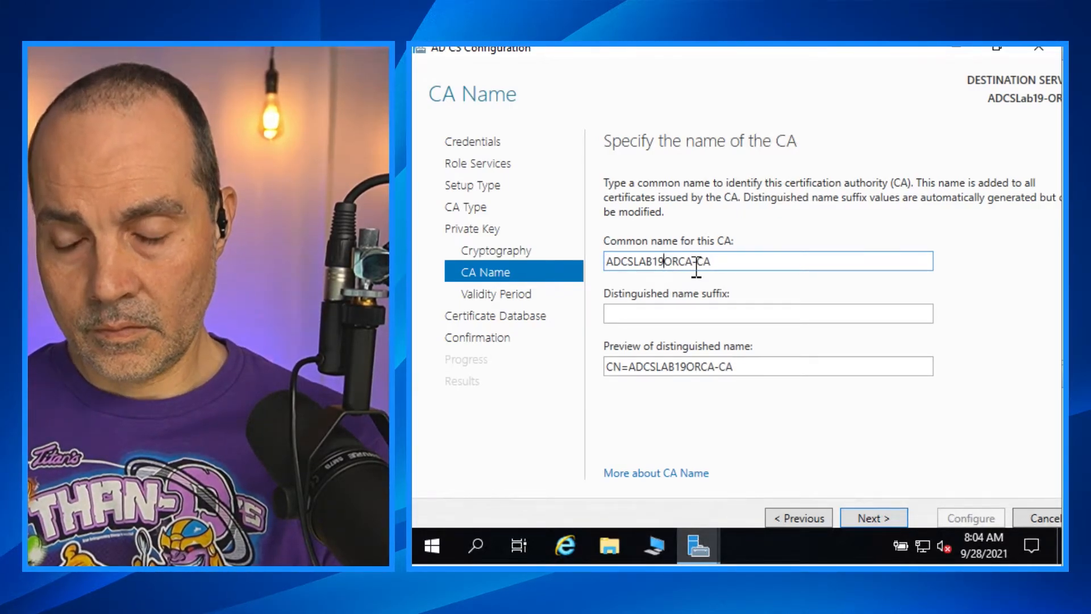
text(-)
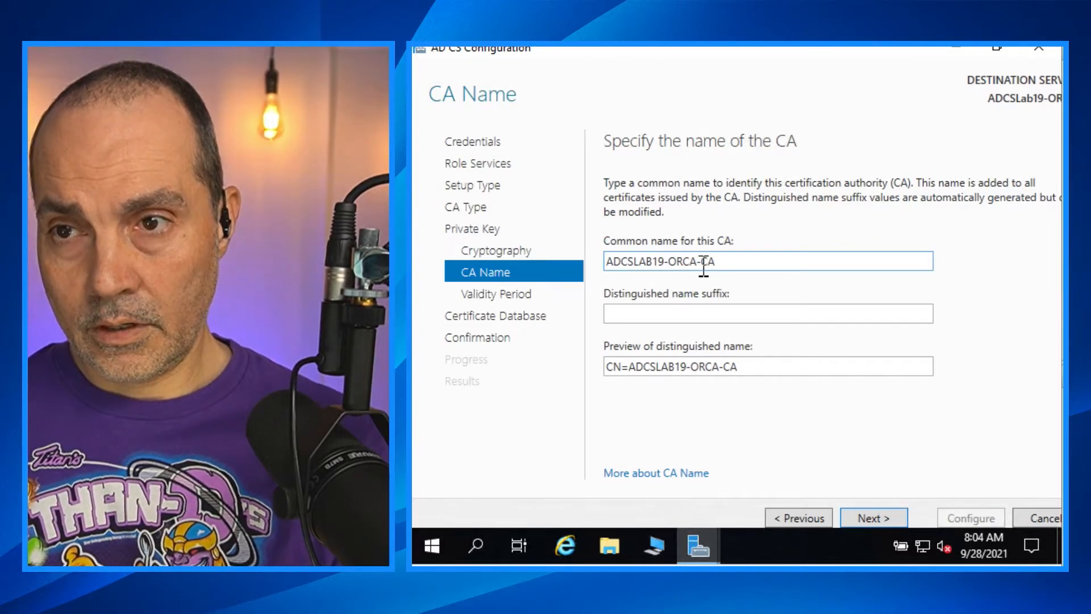
drag(698, 263, 789, 266)
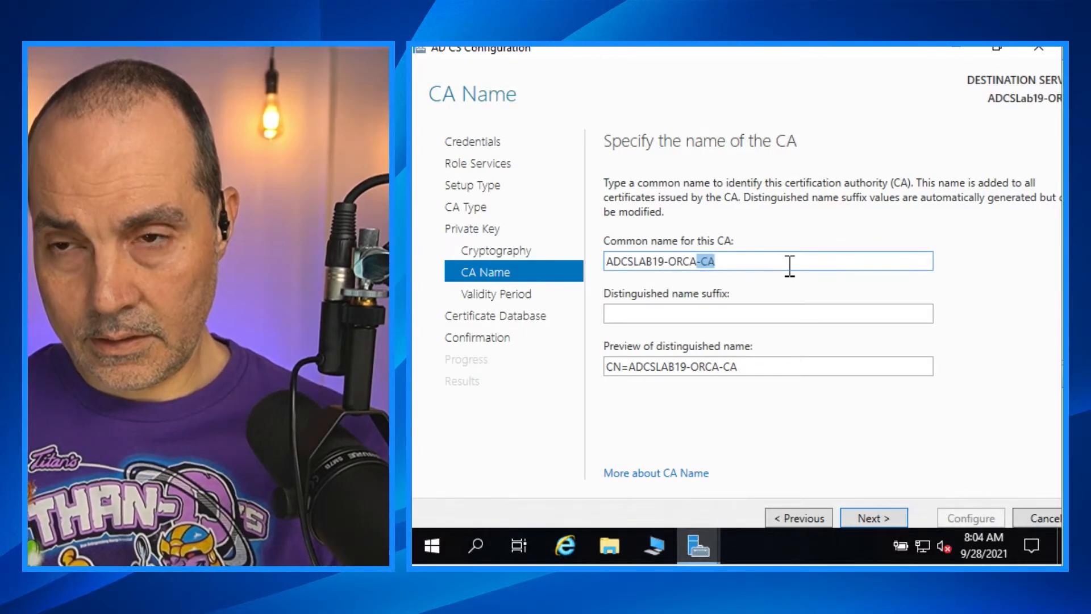
key(Delete)
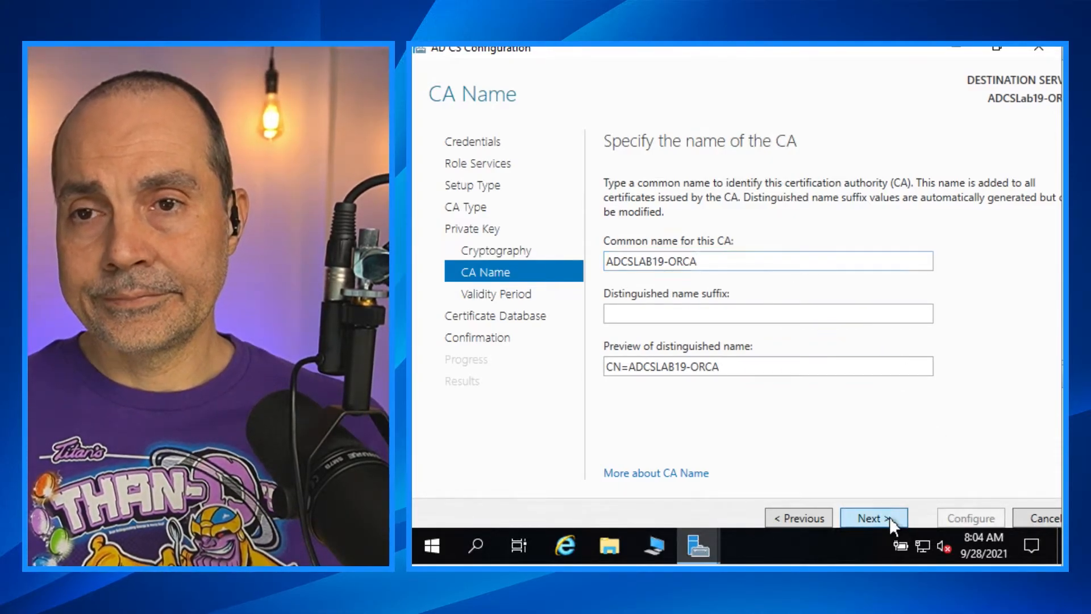
click(889, 517)
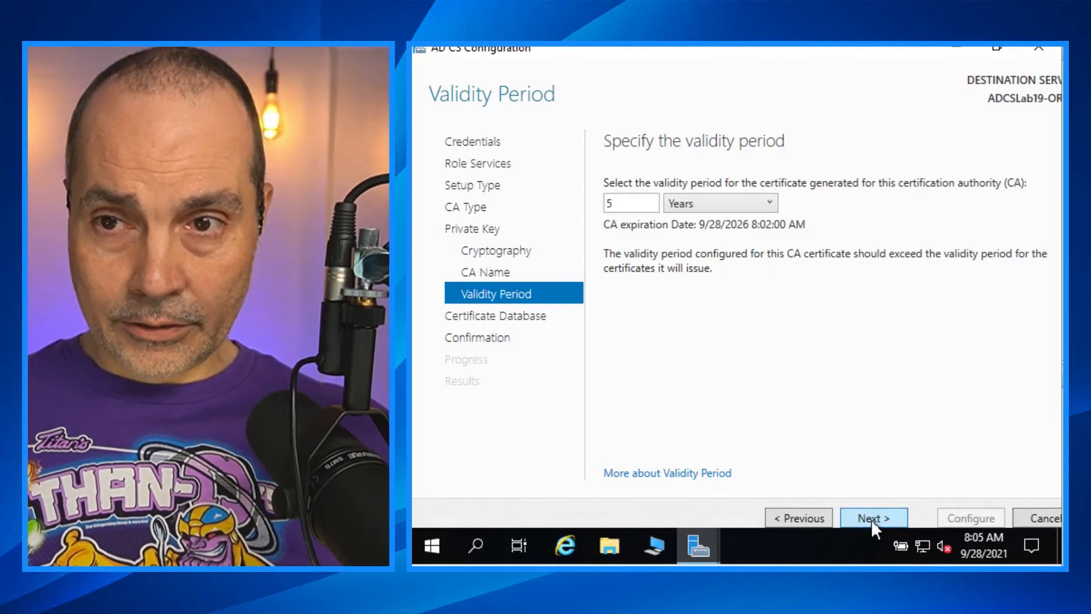
click(871, 520)
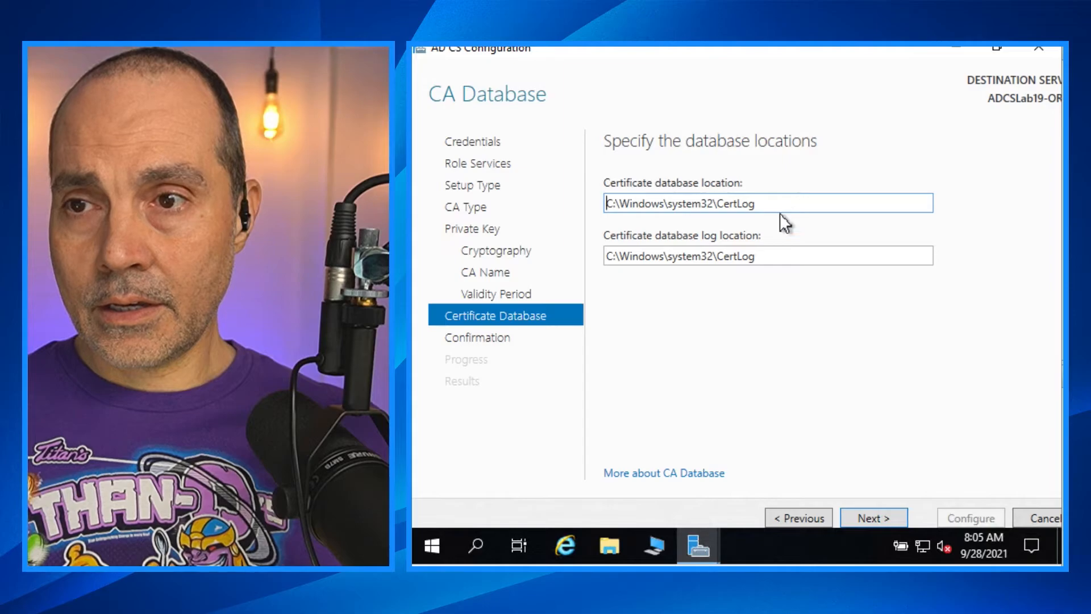
Create a folder named CertDB on the New Volume (D:) drive in File Explorer.
click(601, 552)
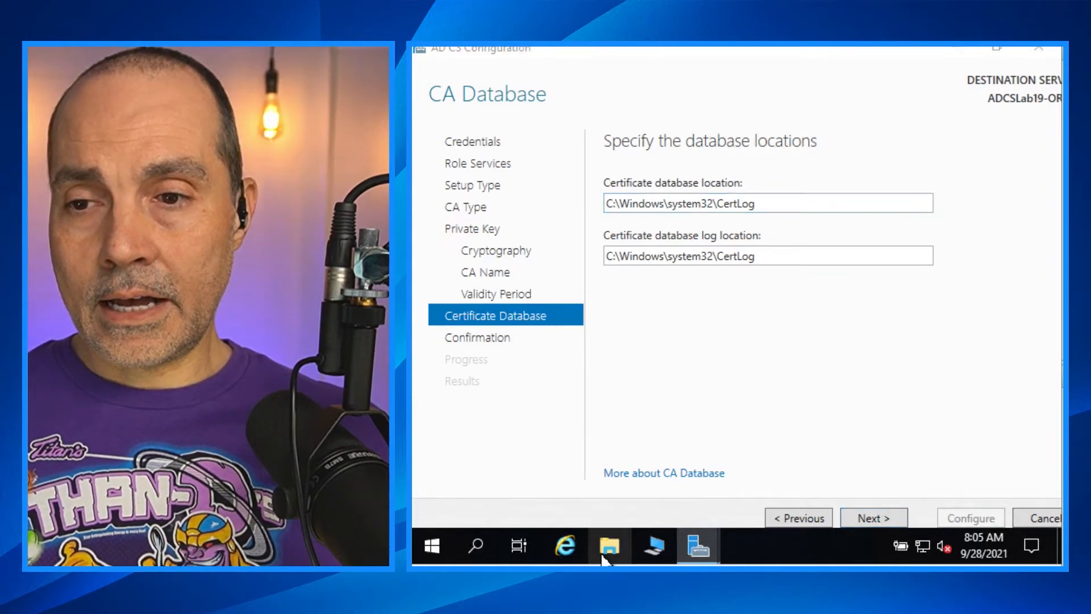
click(492, 258)
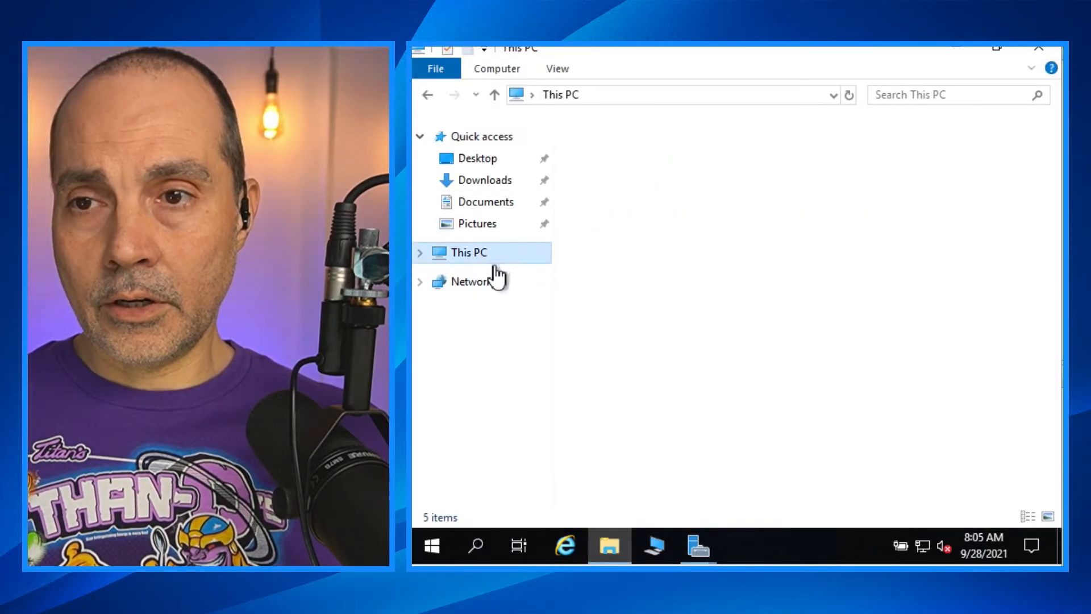
double_click(843, 397)
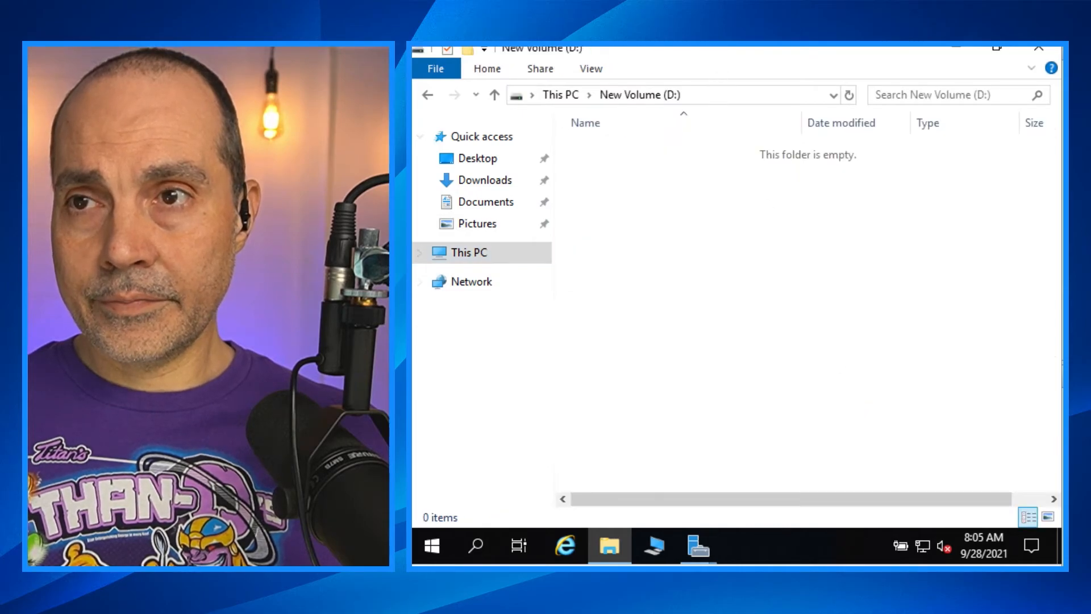
drag(737, 56, 783, 305)
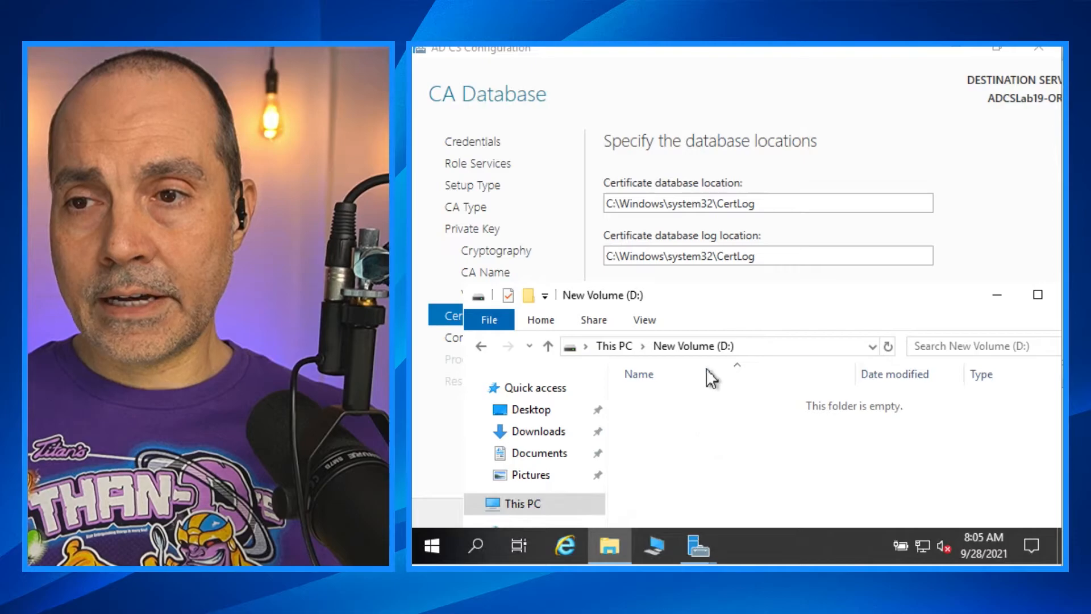
right_click(666, 464)
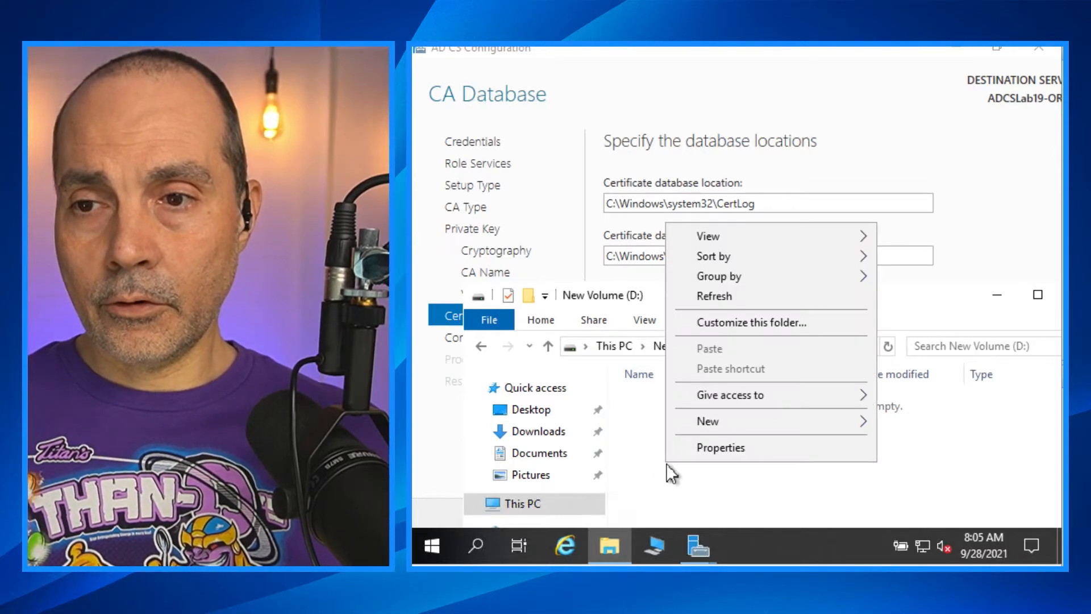
mouse_move(813, 422)
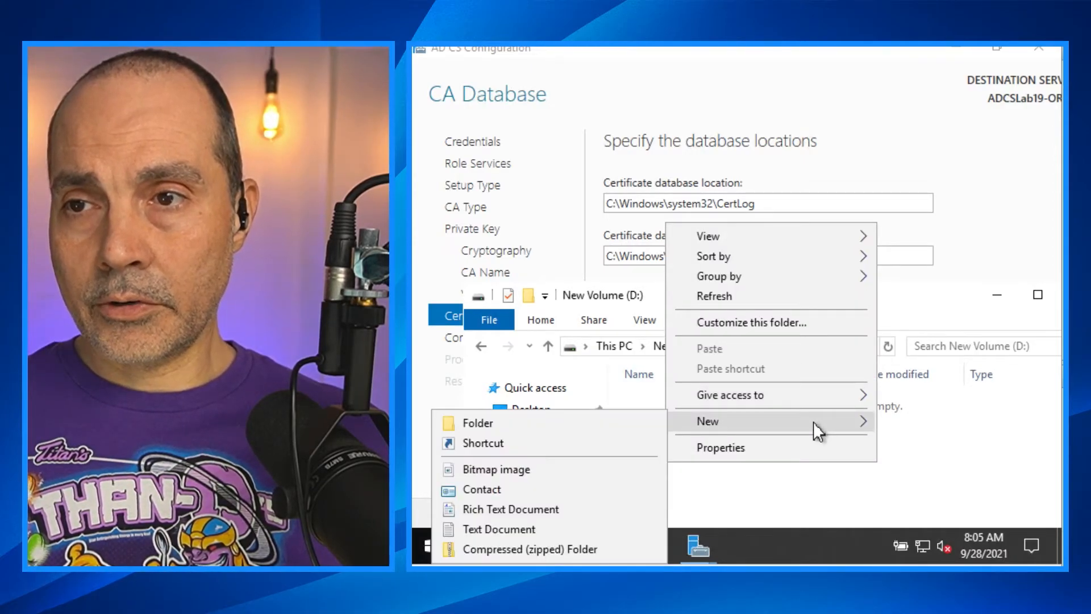
click(555, 424)
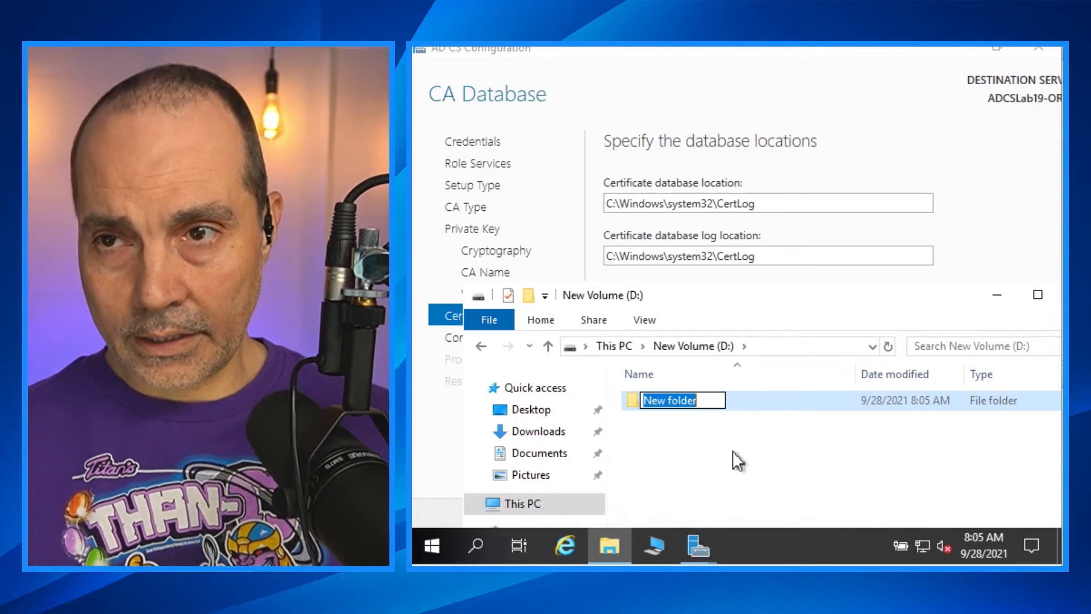
text(CertDB)
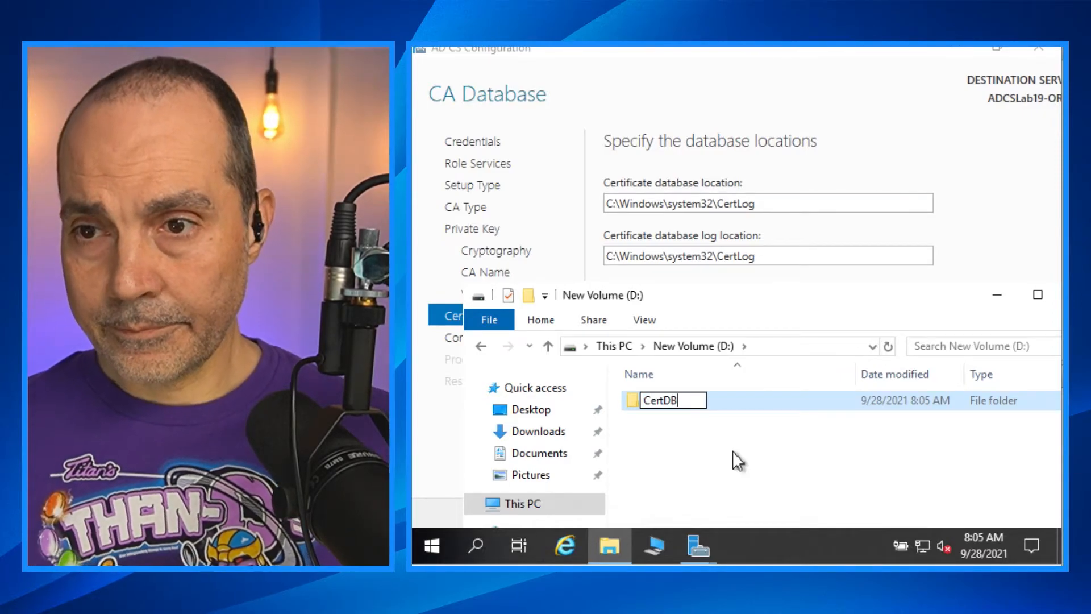
key(Return)
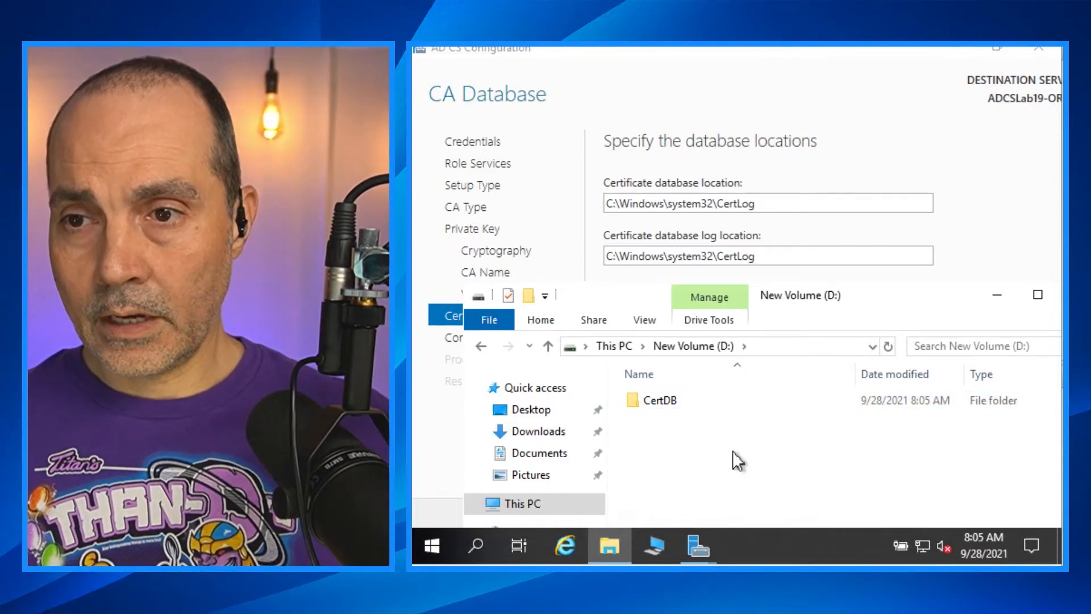
Create a second folder named CertLog on the D: drive, beside the CertDB folder.
right_click(732, 451)
mouse_move(786, 415)
click(655, 419)
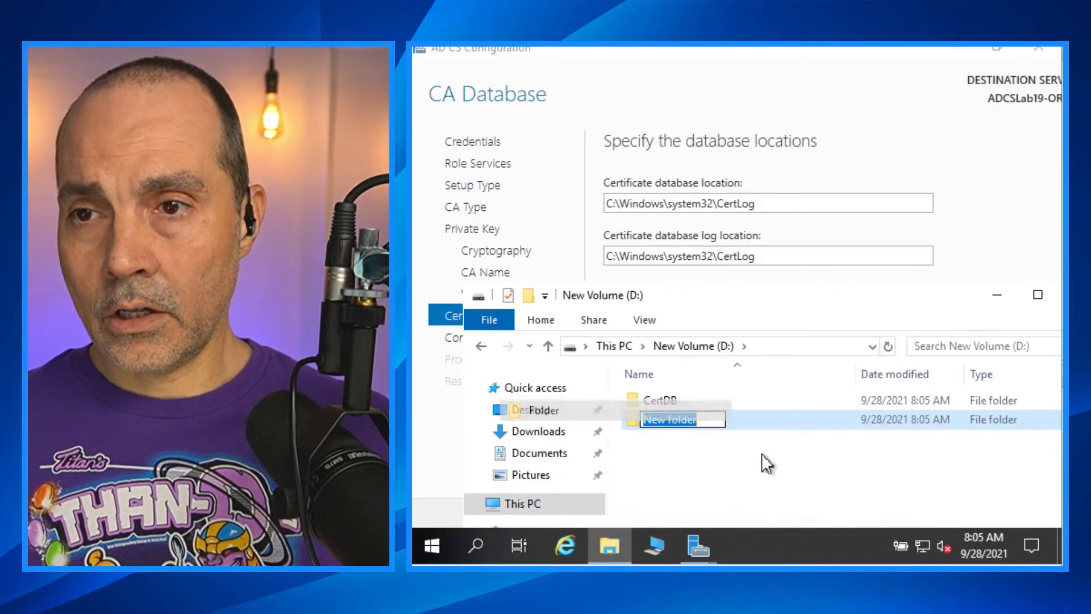
text(Cer)
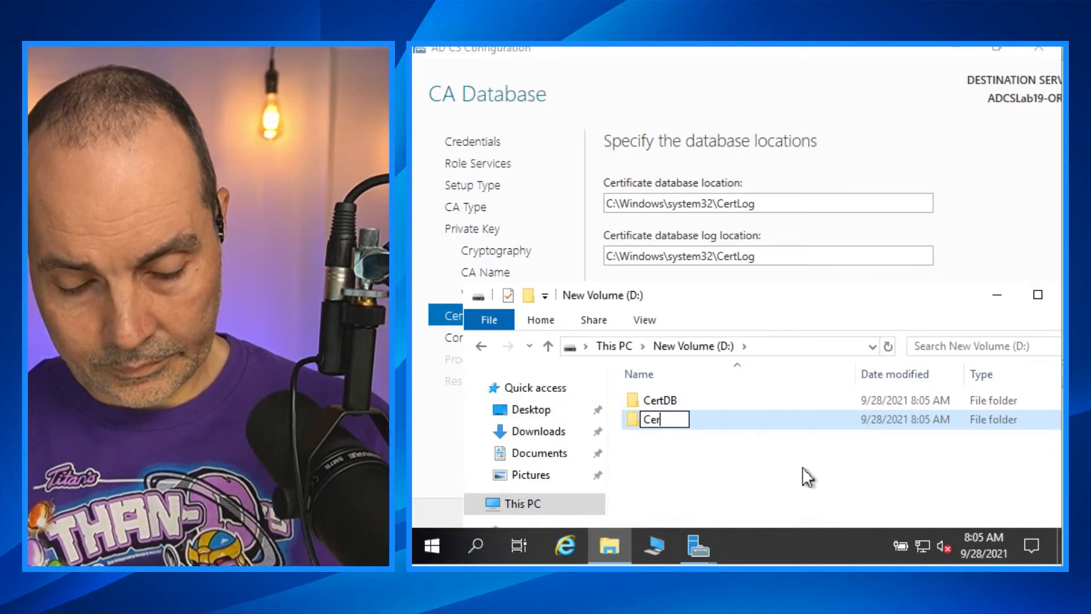
text(tLog)
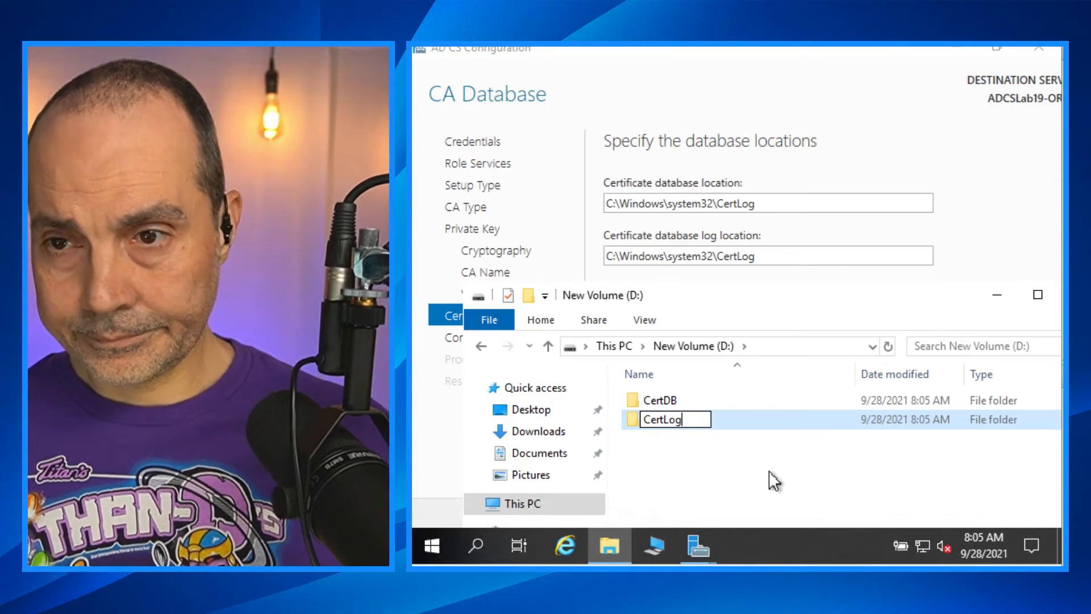
click(775, 472)
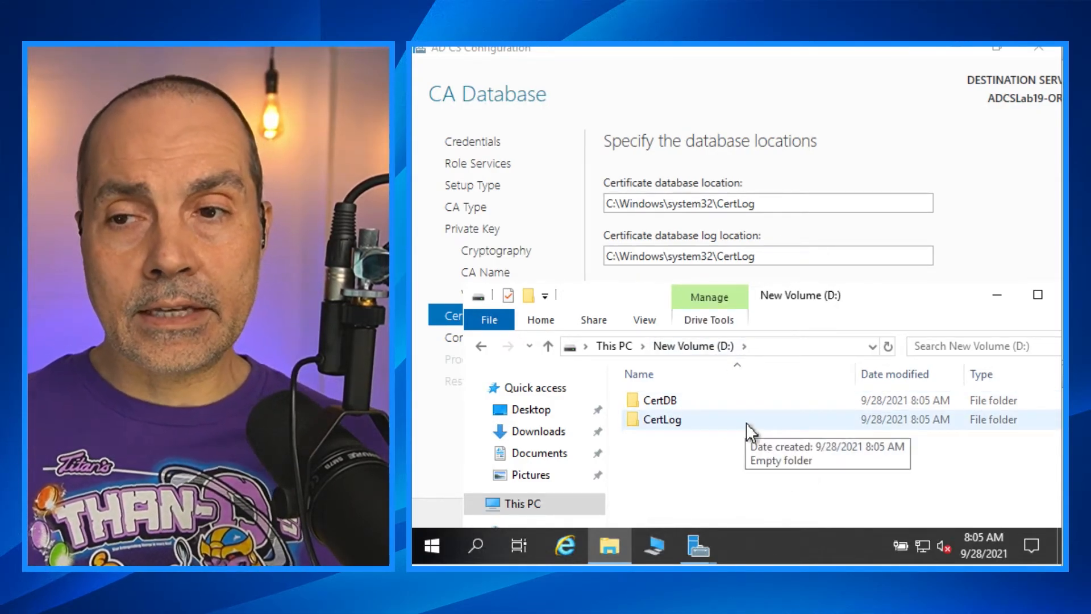
Copy the CertDB folder's path and set the certificate database location to D:\CertDB in the AD CS configuration.
double_click(708, 396)
click(801, 349)
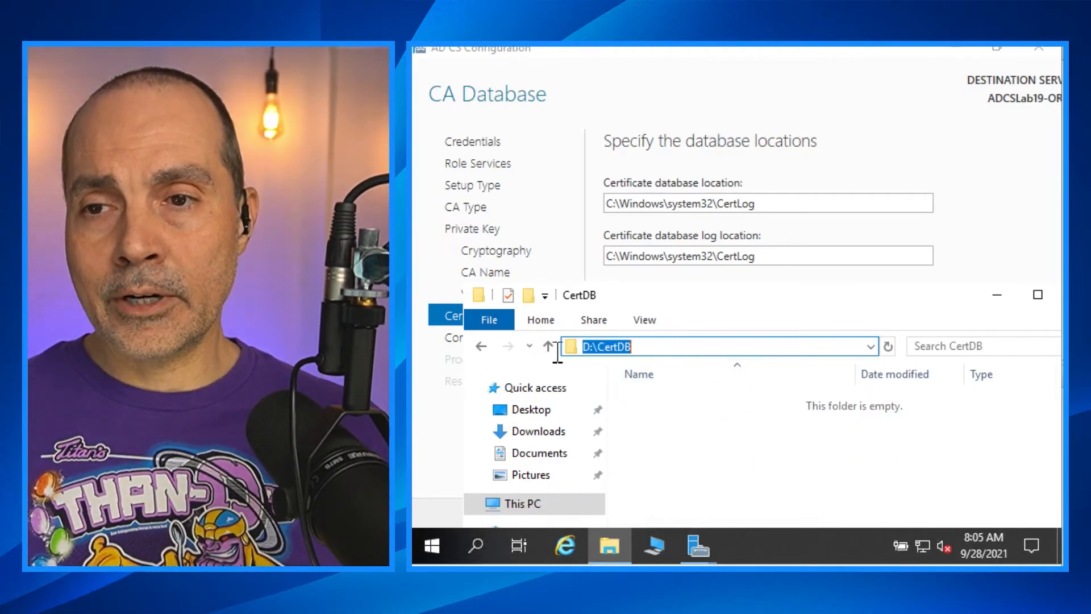
right_click(591, 352)
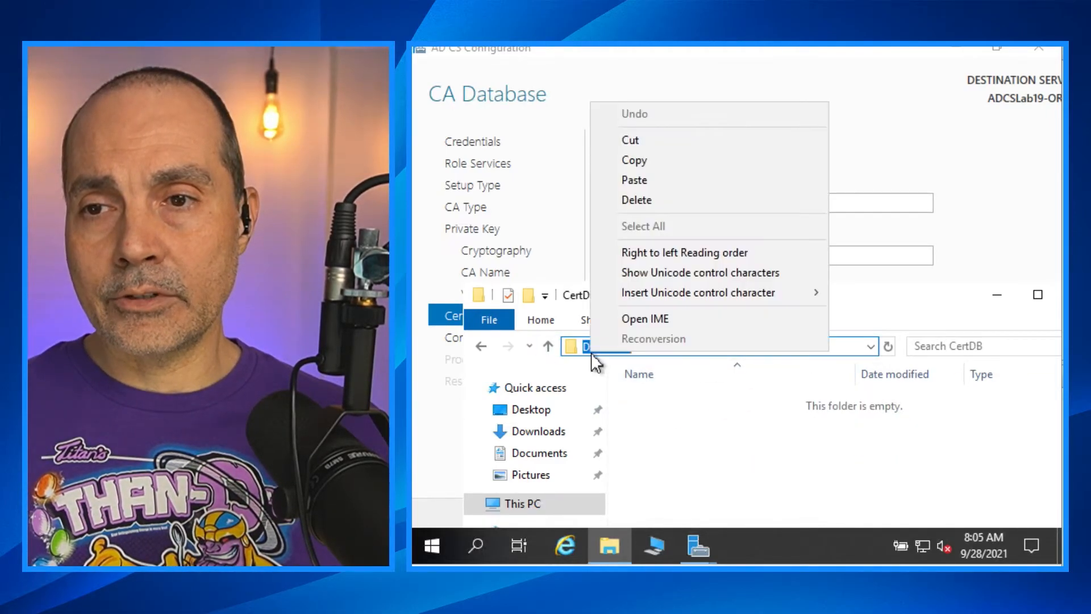
click(714, 168)
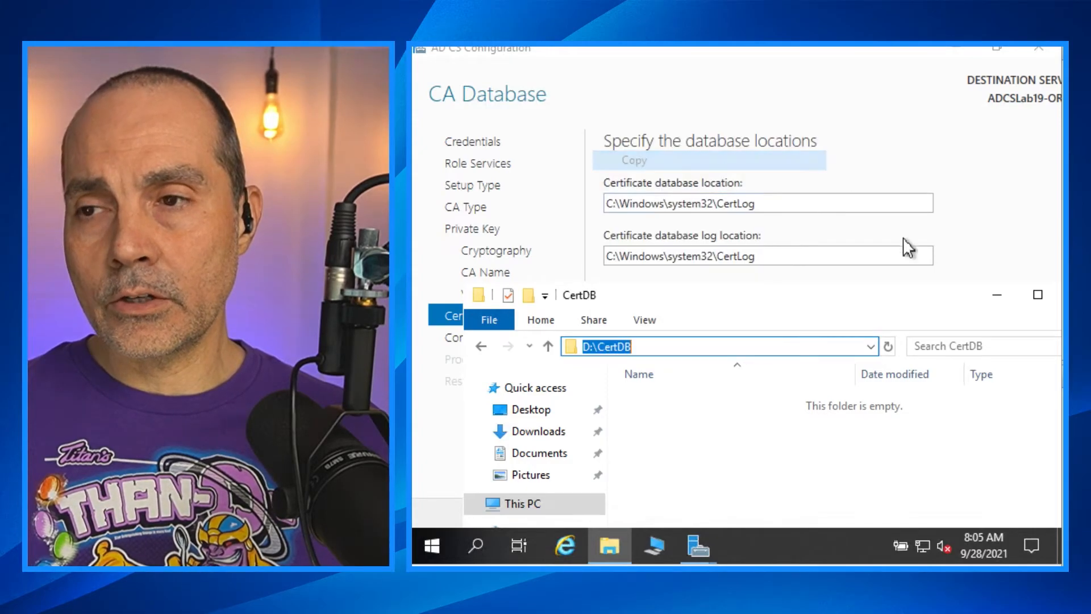
click(1006, 302)
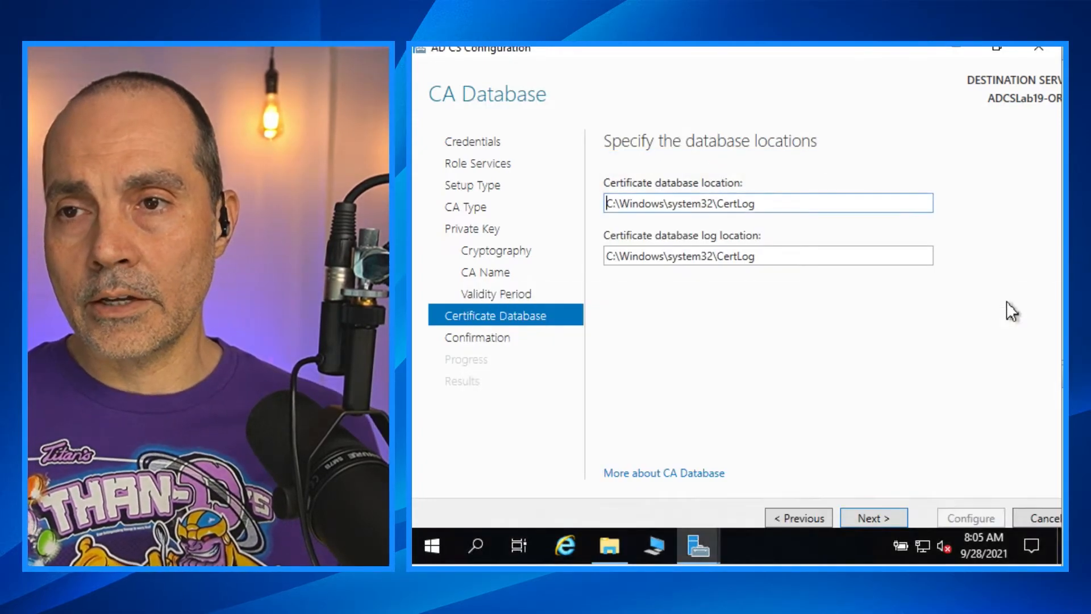
triple_click(795, 260)
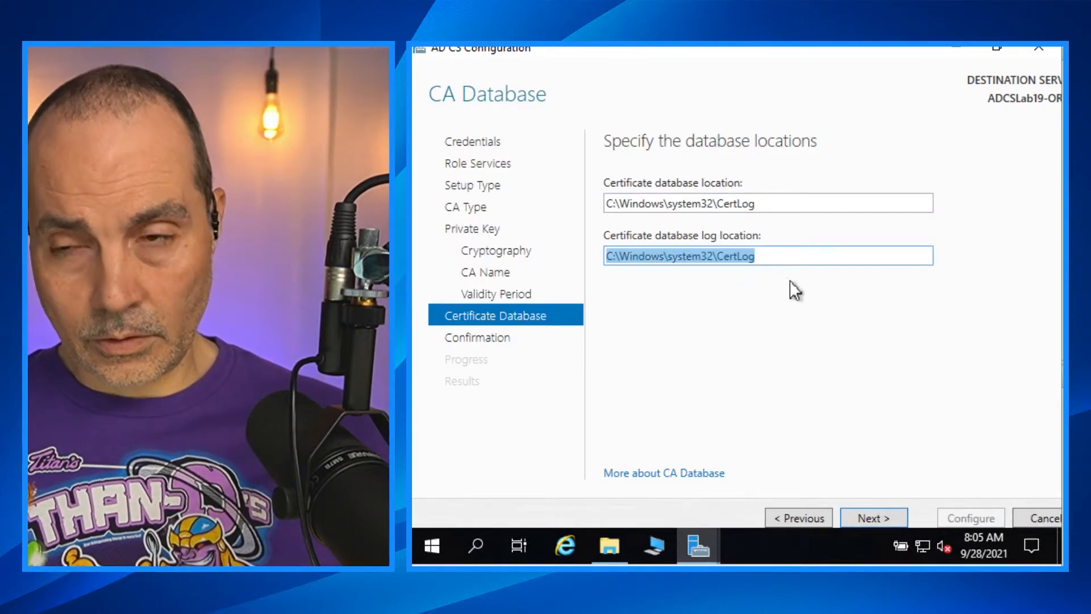
key(ctrl+v)
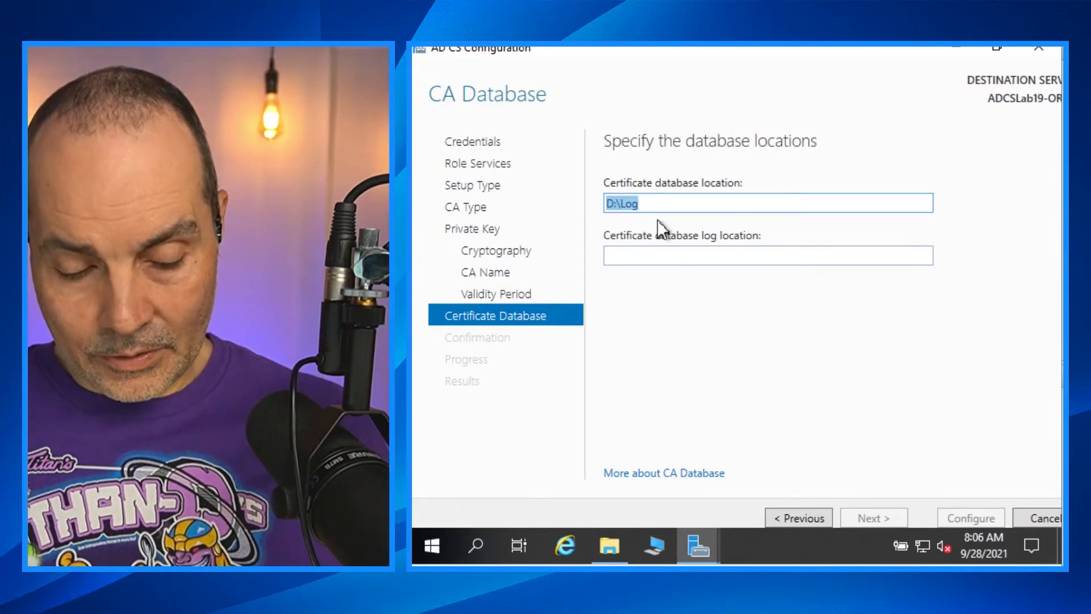
key(ctrl+v)
Set the certificate database log location to D:\CertLog.
click(659, 260)
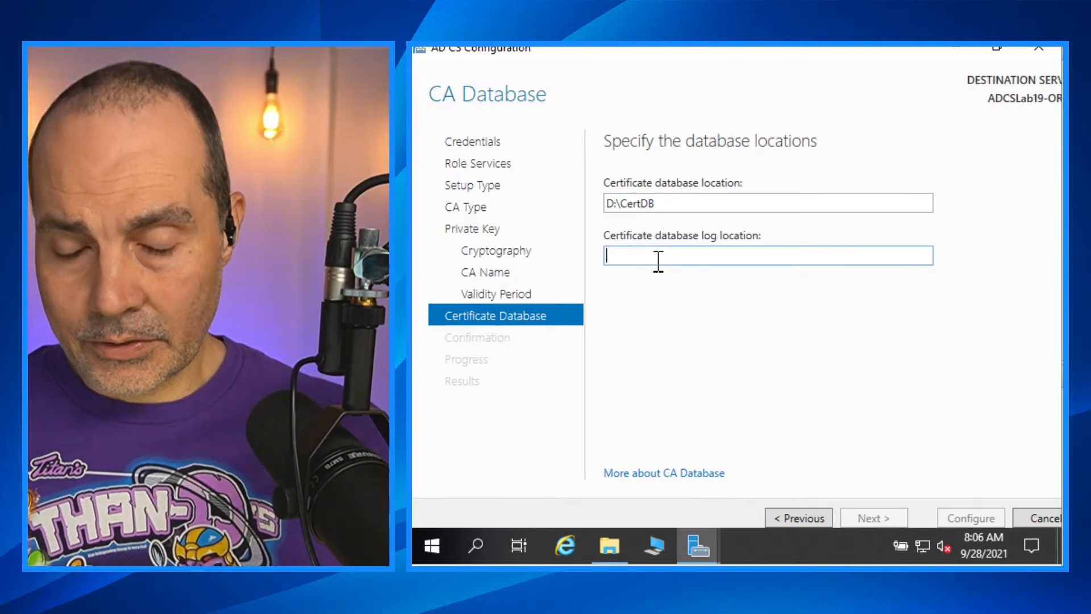
text(d:)
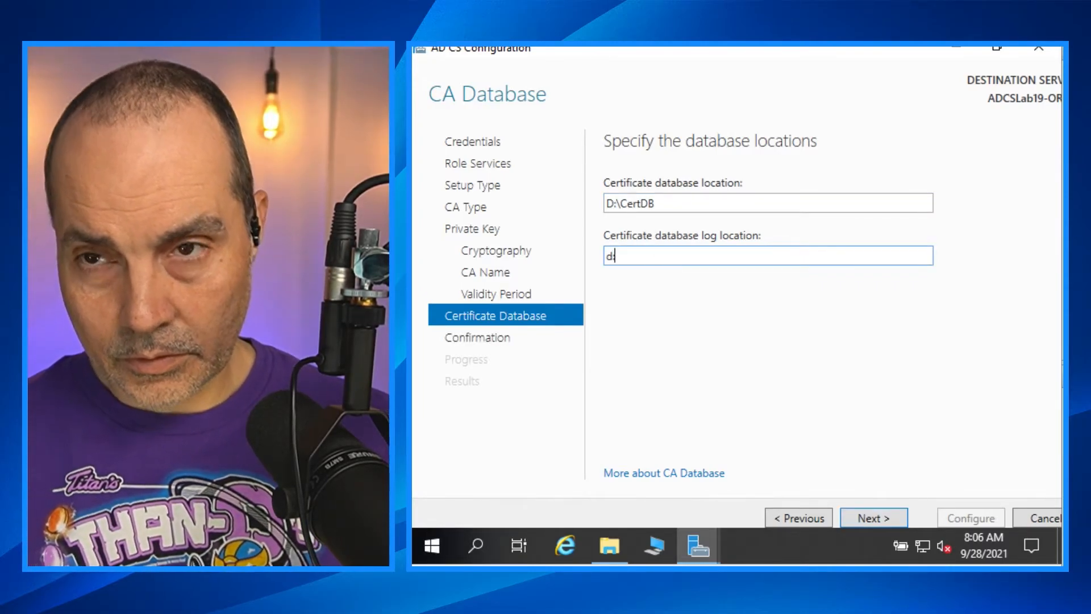
key(BackSpace)
key(BackSpace)
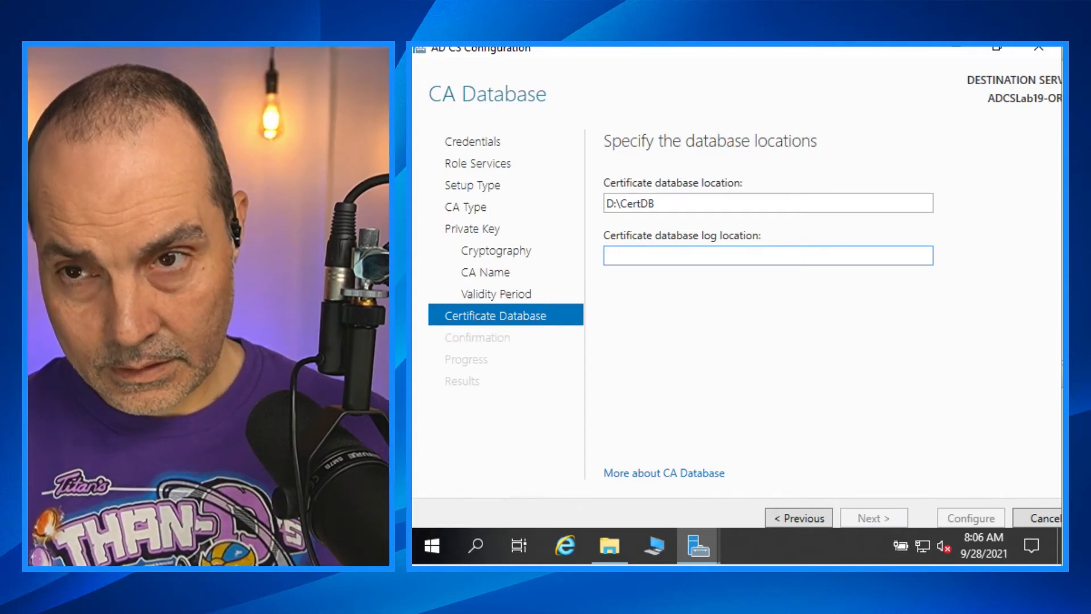
text(D:\)
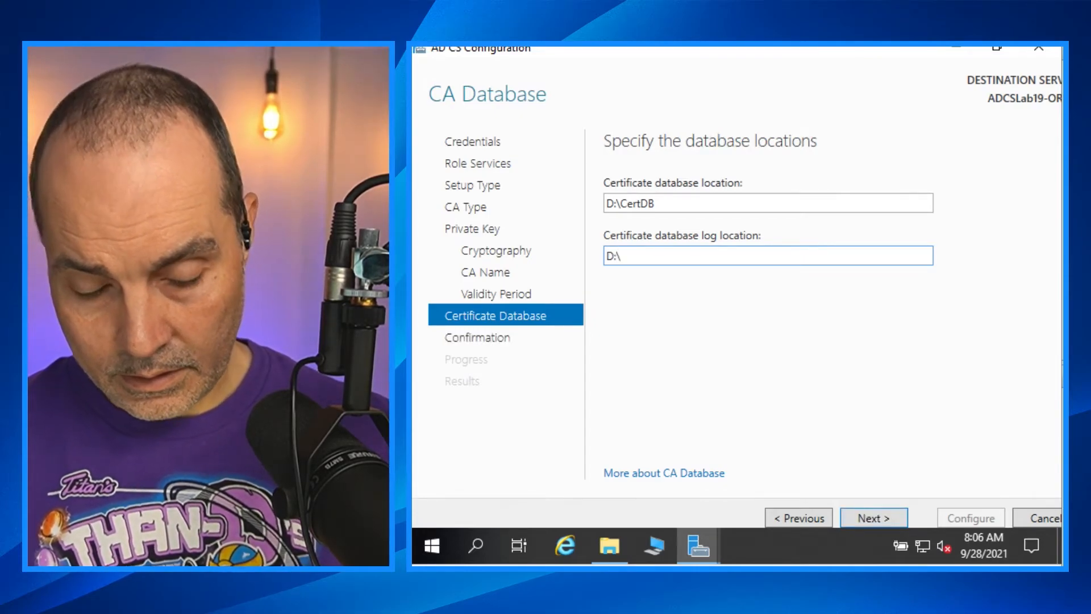
text(CertLog)
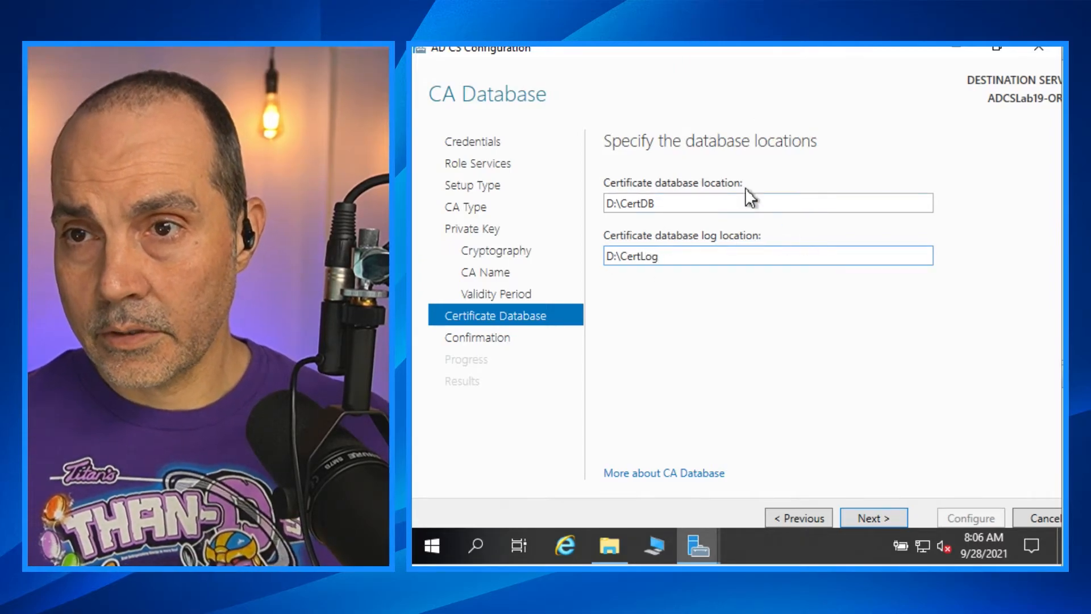
Accept the database locations, run the AD CS configuration, and close the wizard.
click(858, 519)
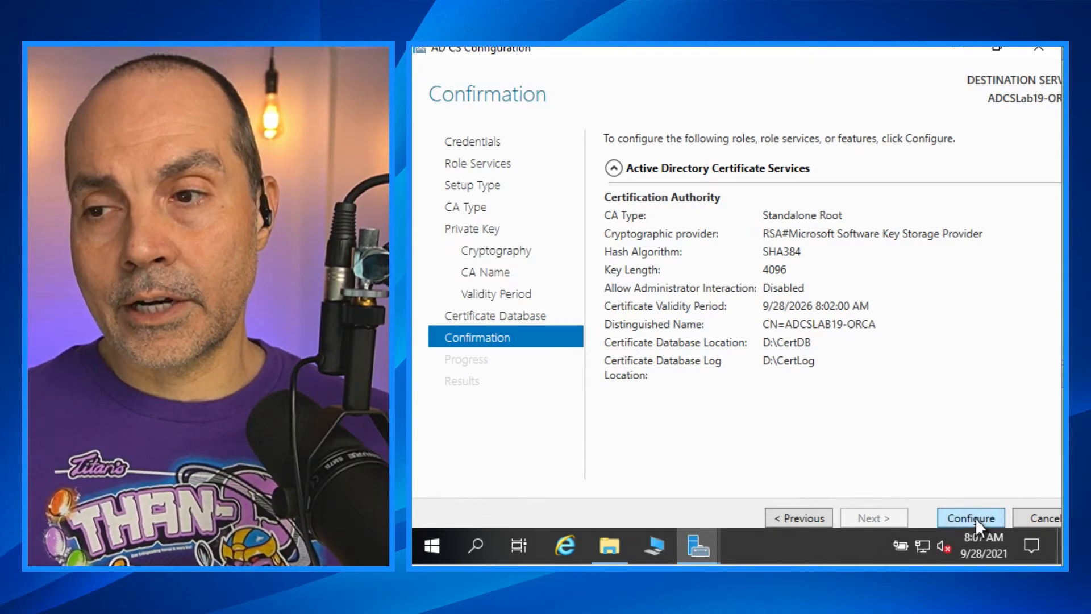
click(975, 517)
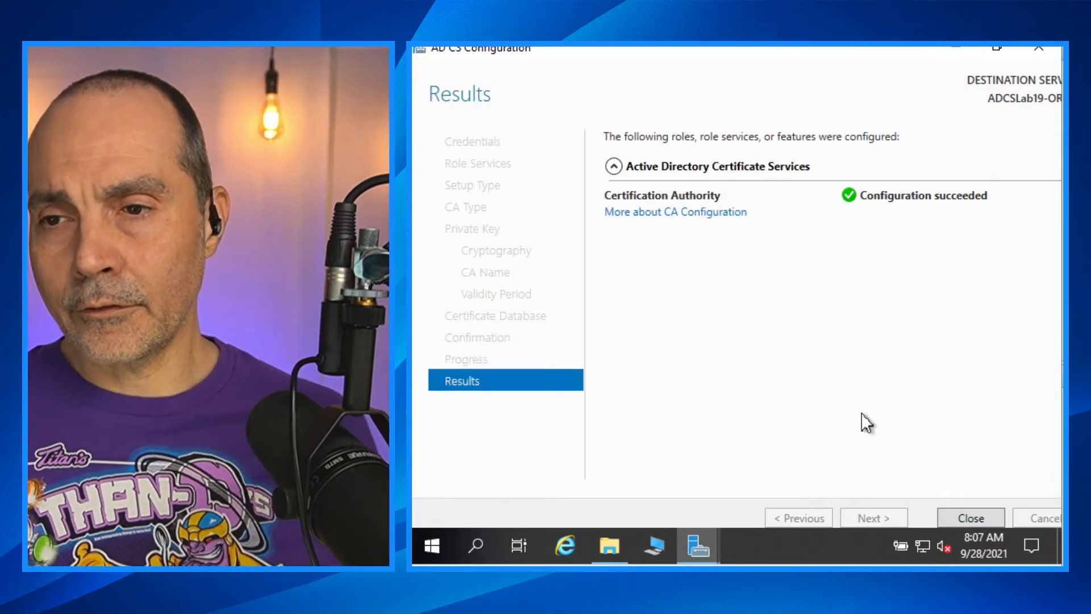
click(961, 517)
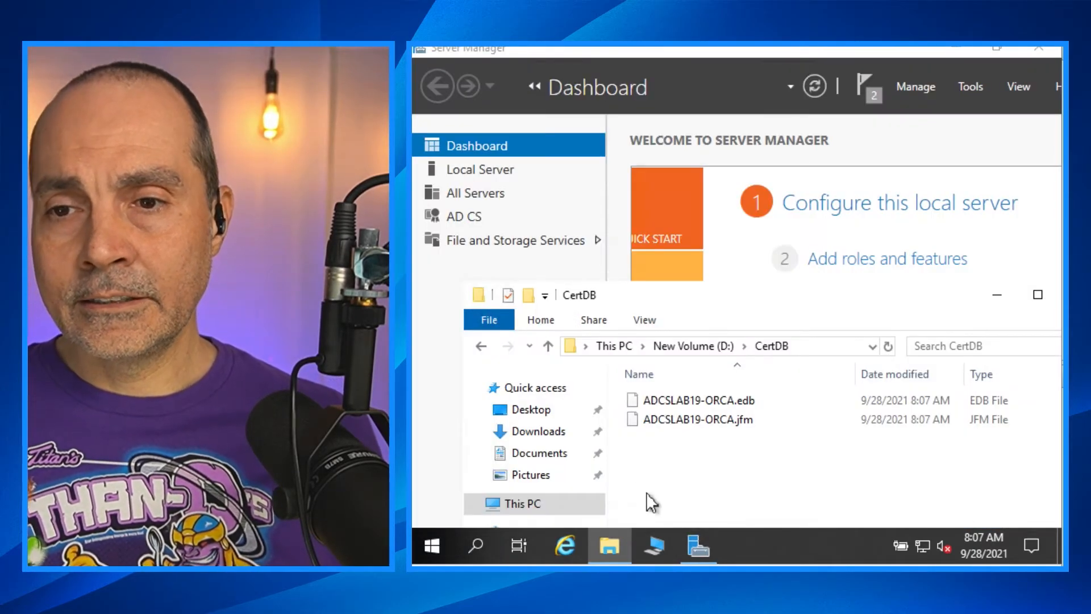
Search for and open the Certification Authority console, and expand the ADCSLAB19-ORCA node.
click(477, 545)
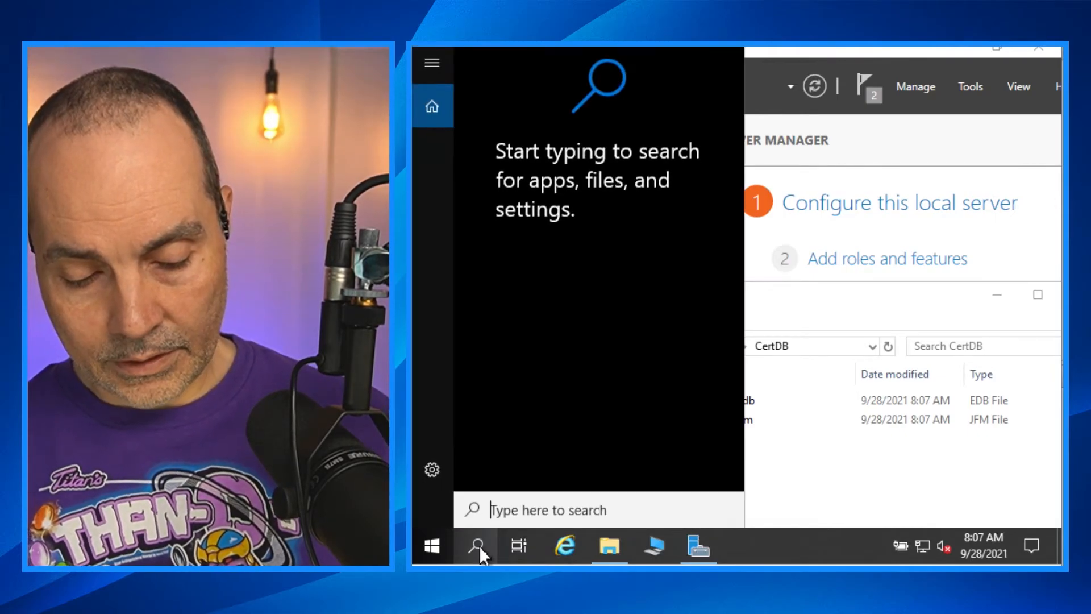
text(cert)
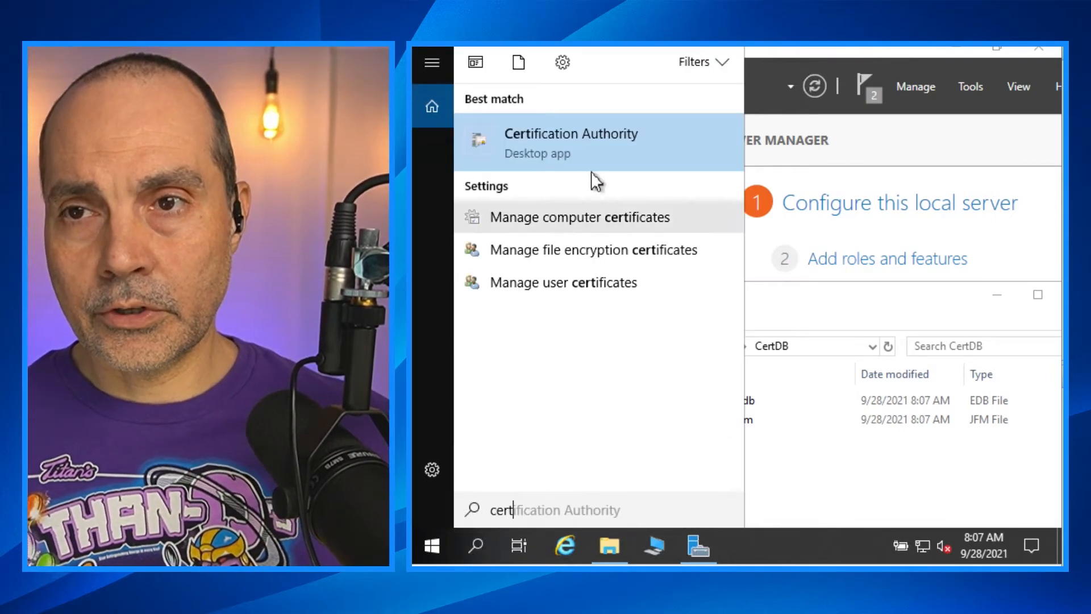
click(596, 136)
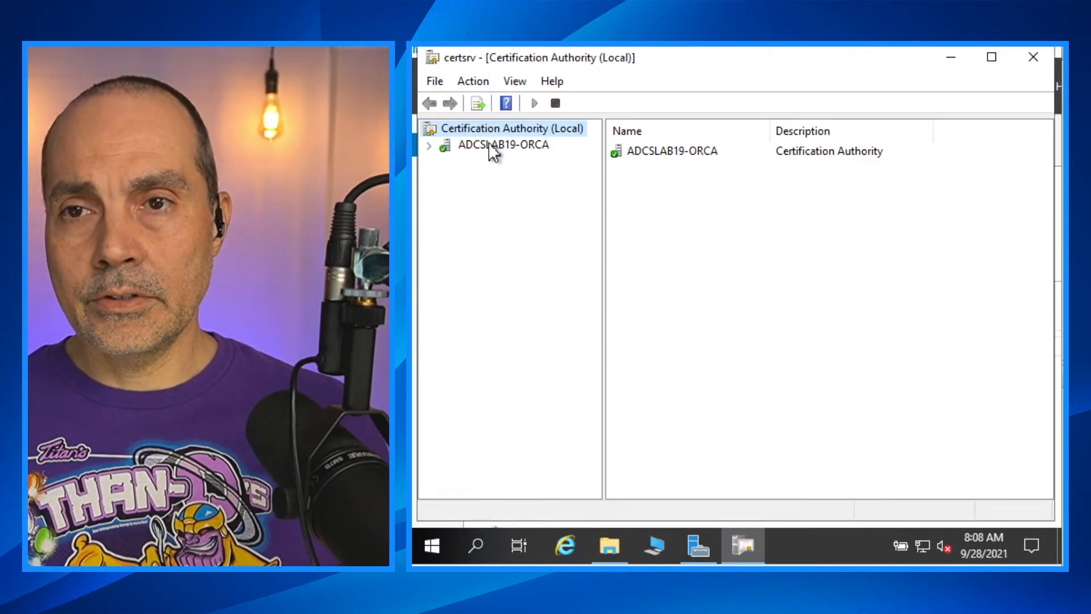
click(489, 144)
click(433, 146)
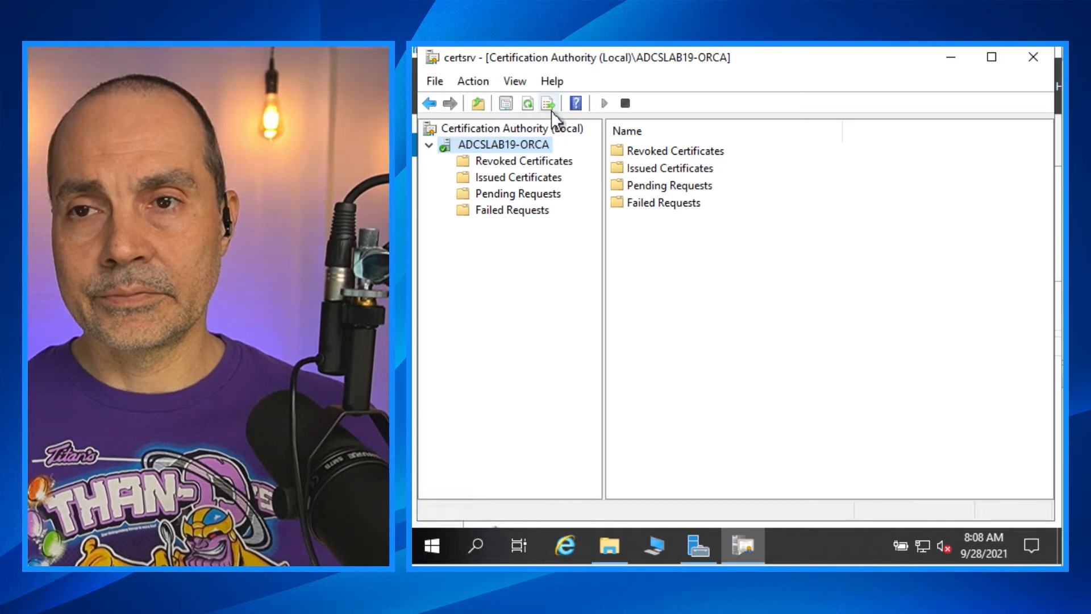
Review the exit module and certificate manager settings in the ADCSLAB19-ORCA properties, and close them without changes.
right_click(530, 145)
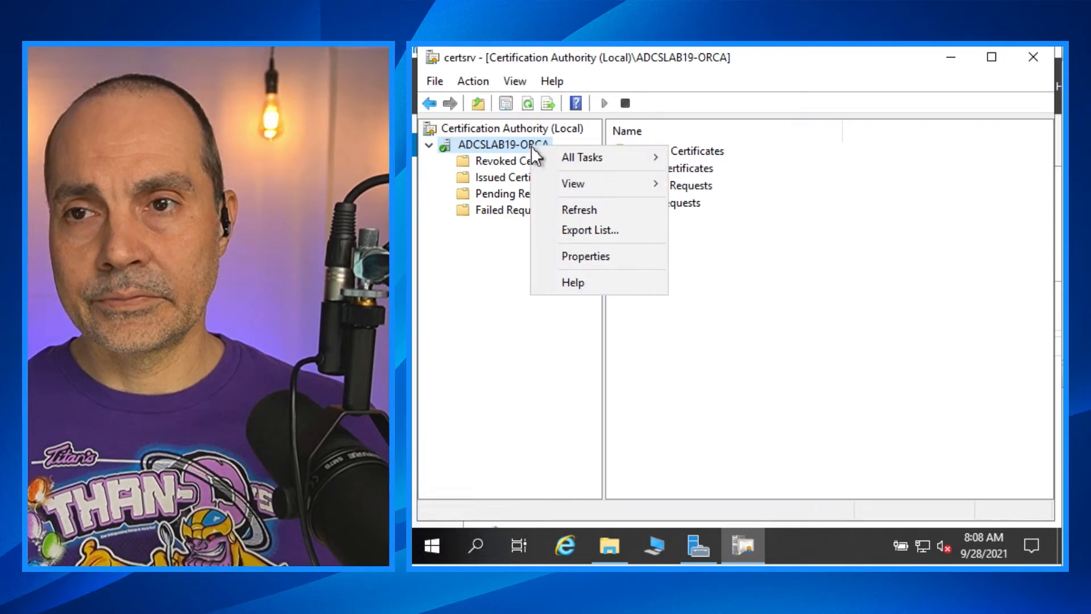
click(614, 253)
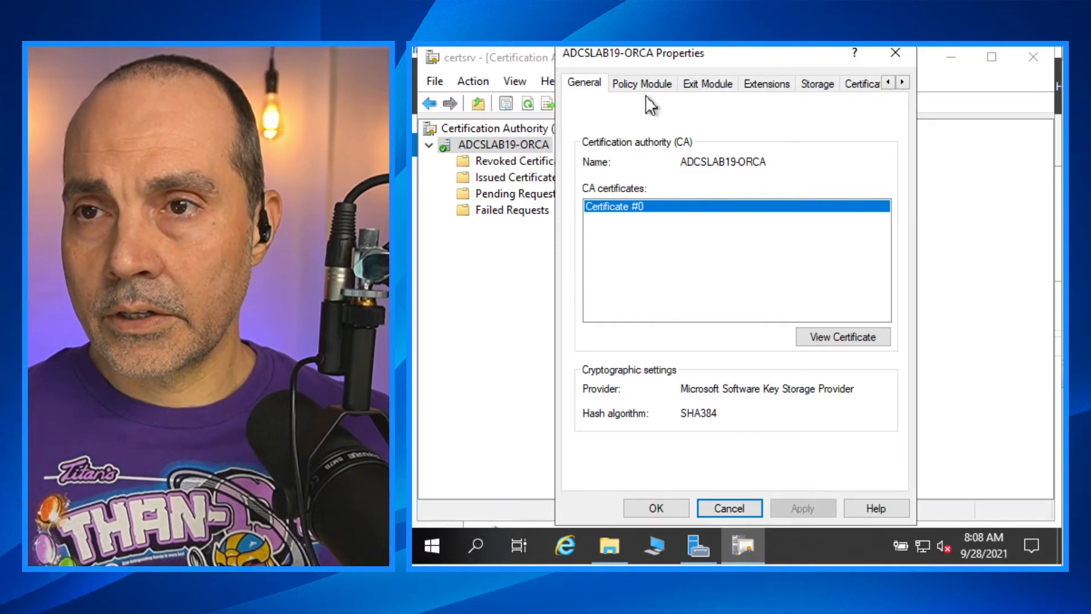
click(855, 85)
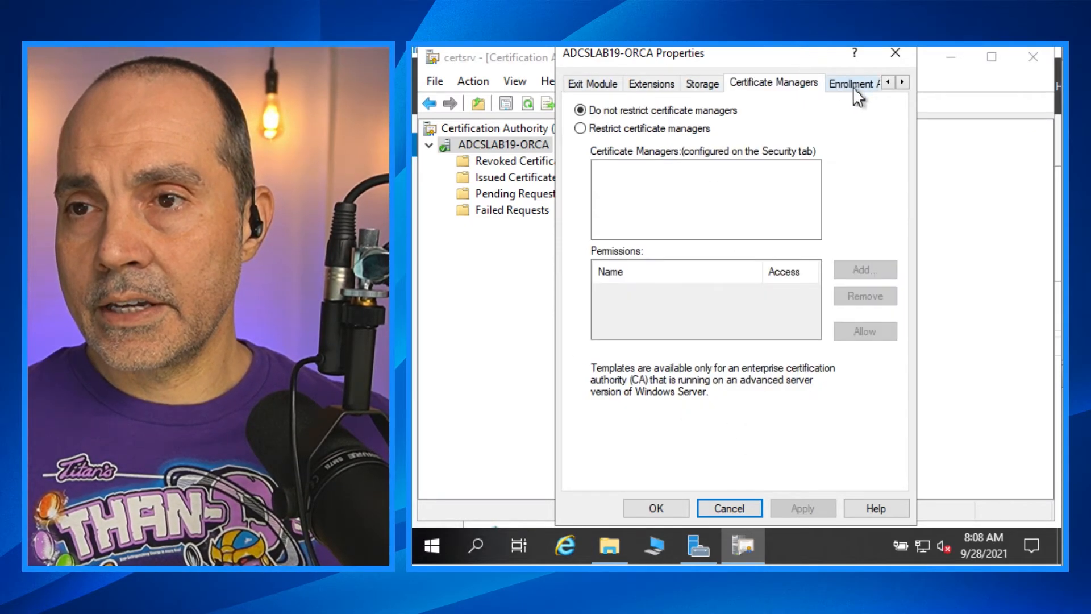
click(611, 82)
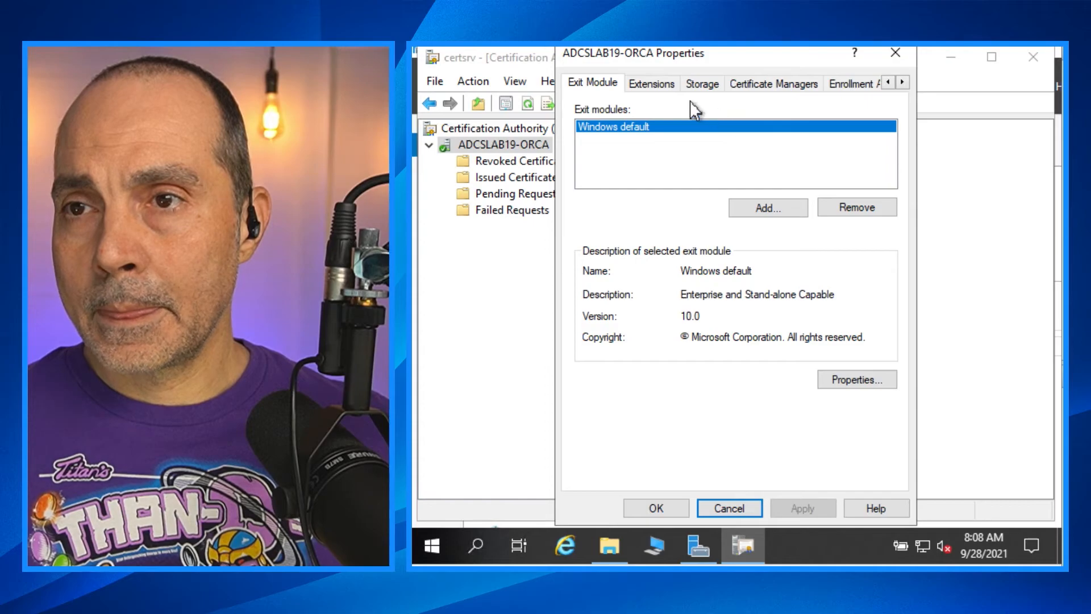
click(788, 85)
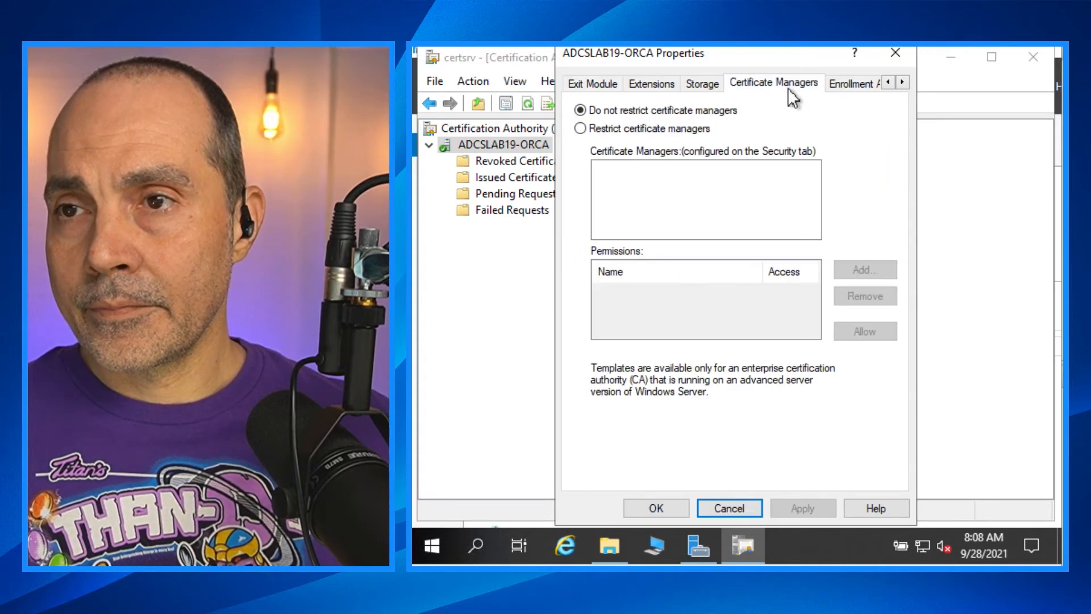
click(595, 85)
click(895, 52)
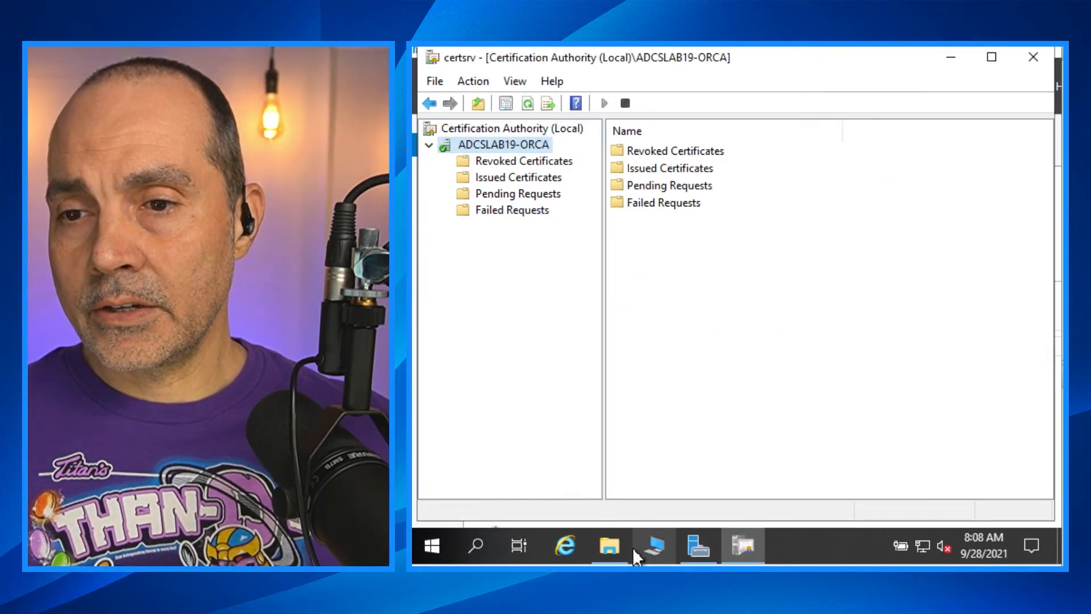
Open Event Viewer from Server Manager, read the Information event in the Active Directory Certificate Services server role view, and close its details.
click(697, 548)
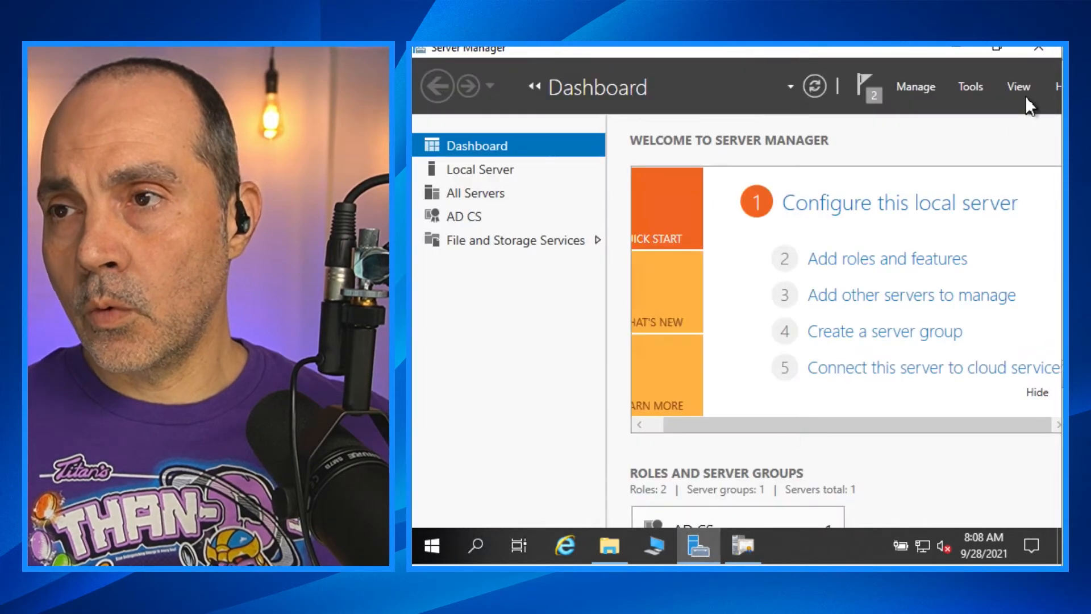
click(969, 88)
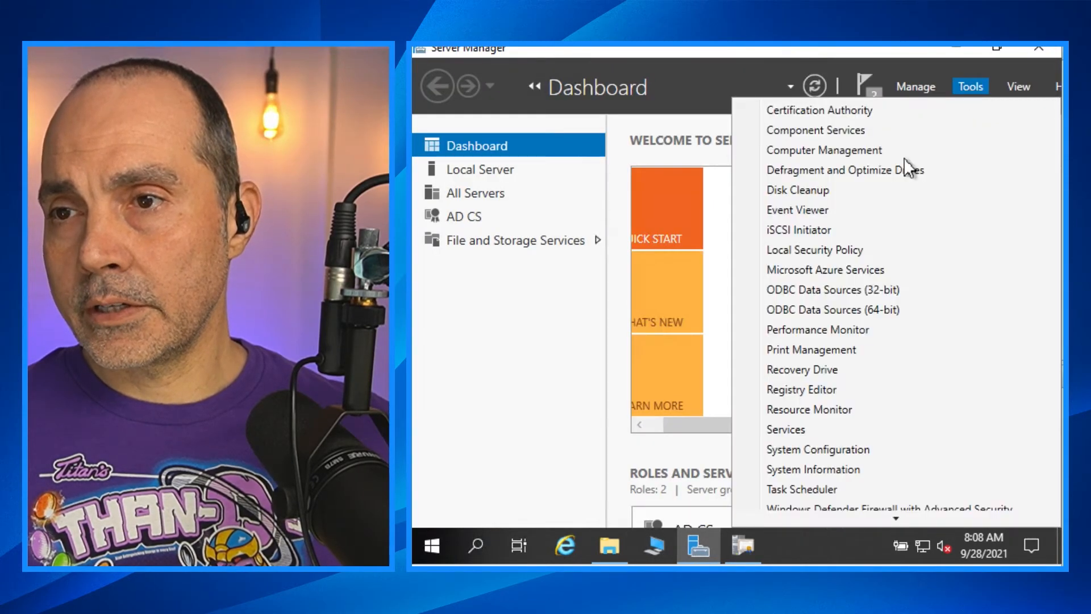
click(884, 218)
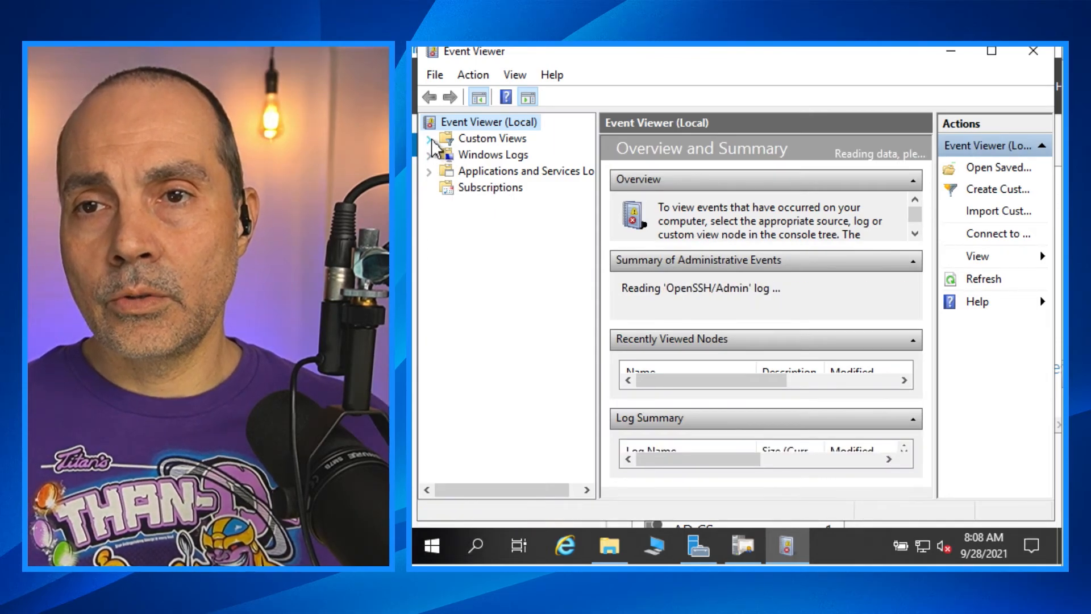
click(429, 138)
click(446, 154)
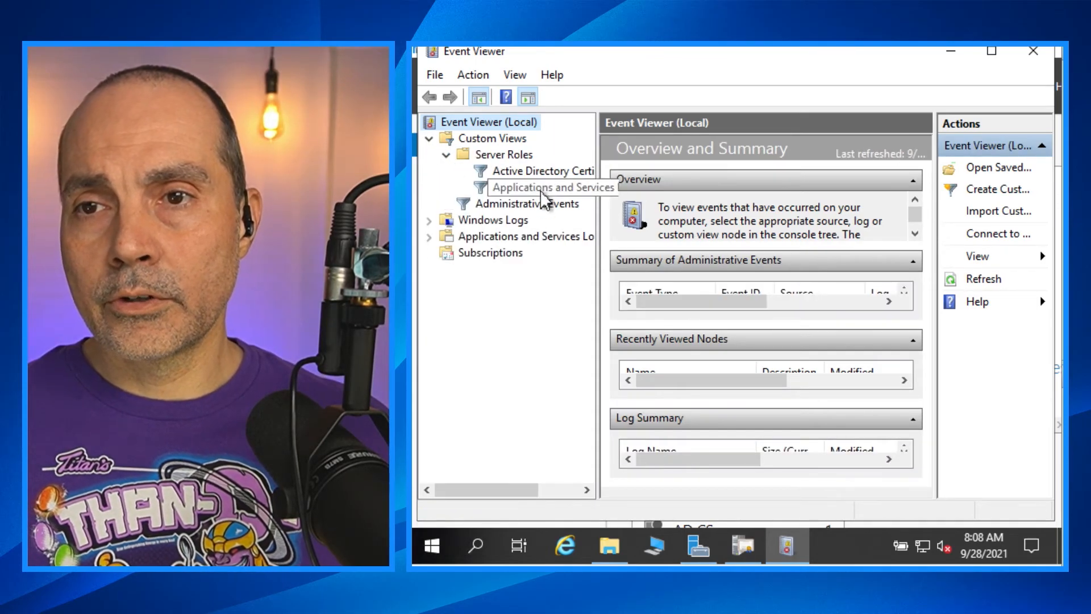
click(544, 172)
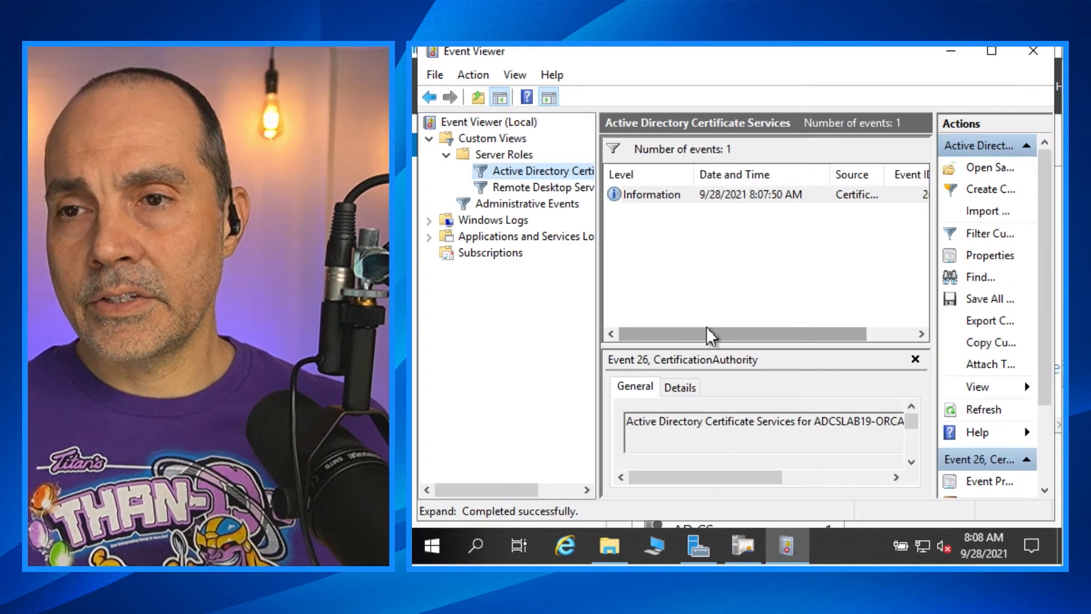
double_click(688, 193)
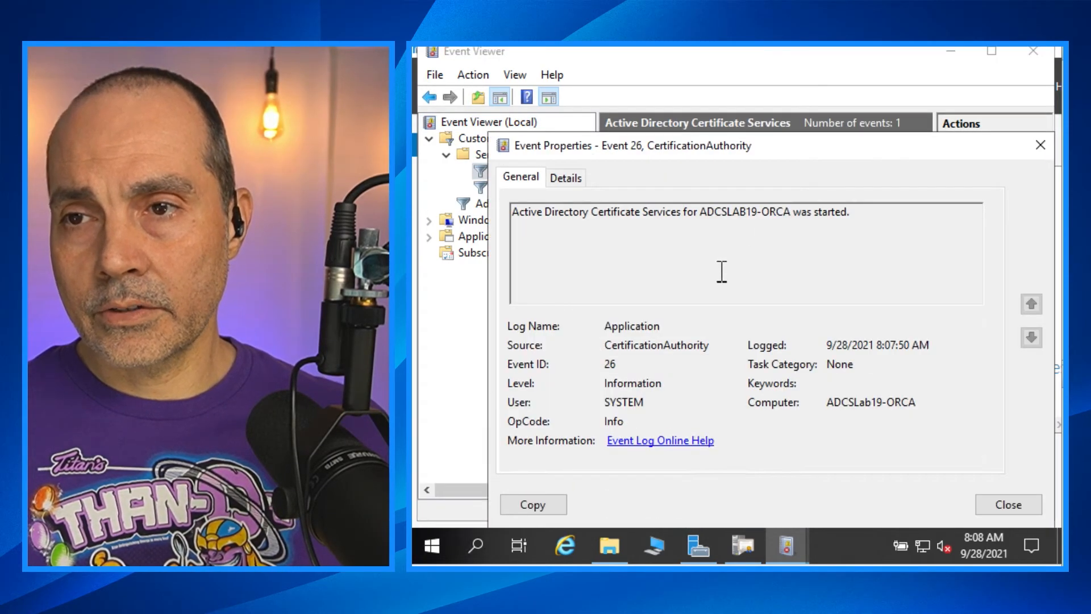
click(1039, 148)
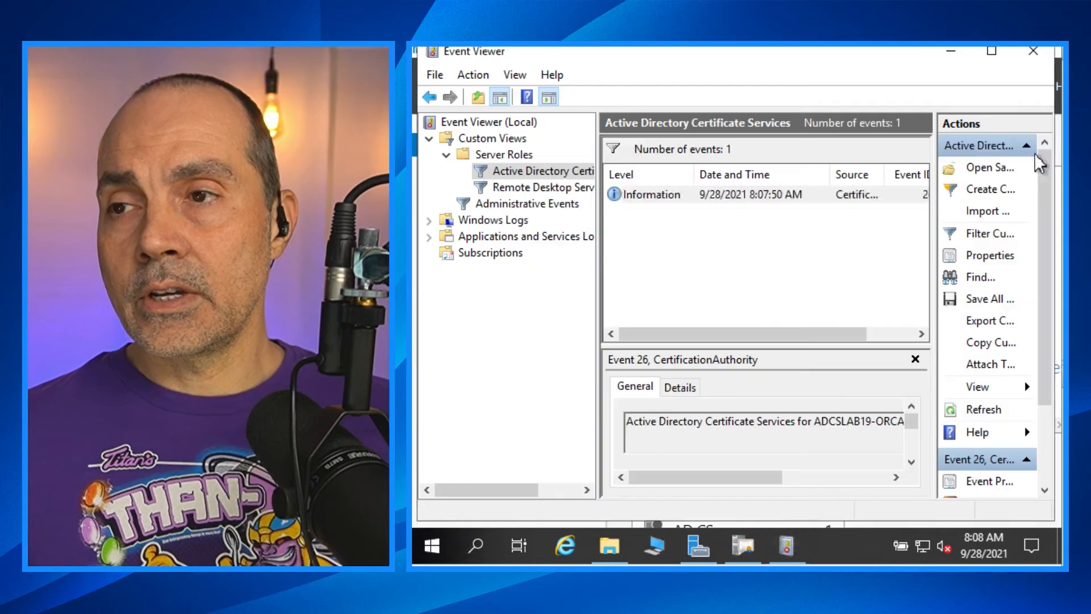